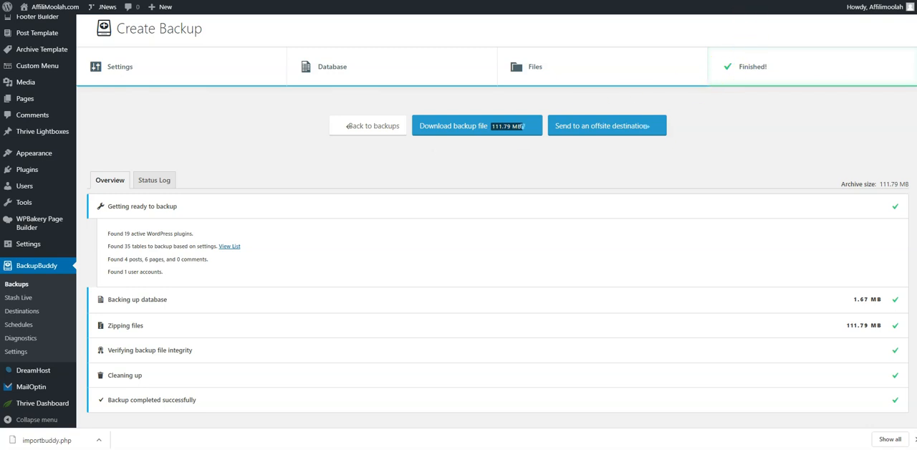
Open the NameSilo login page in a new browser tab and sign in with the saved credentials
{"action": "key", "text": "ctrl+t"}
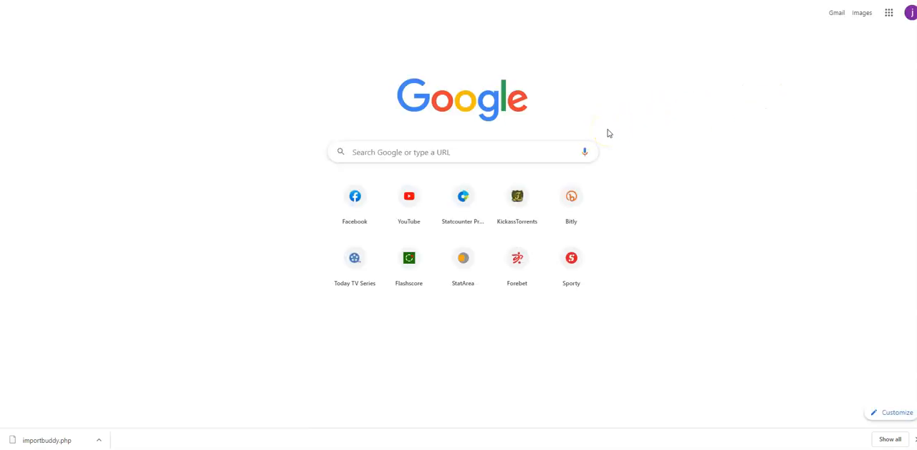
{"action": "type", "text": "namesilo"}
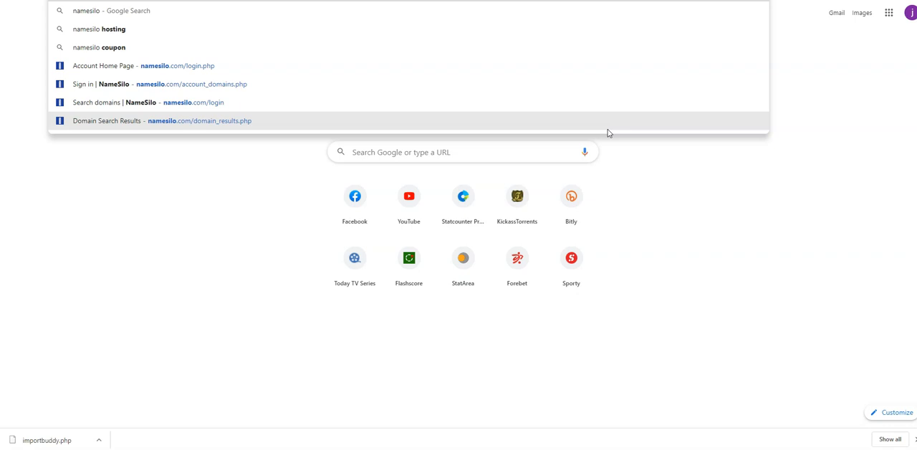
{"action": "left_click", "coordinate": [462, 72]}
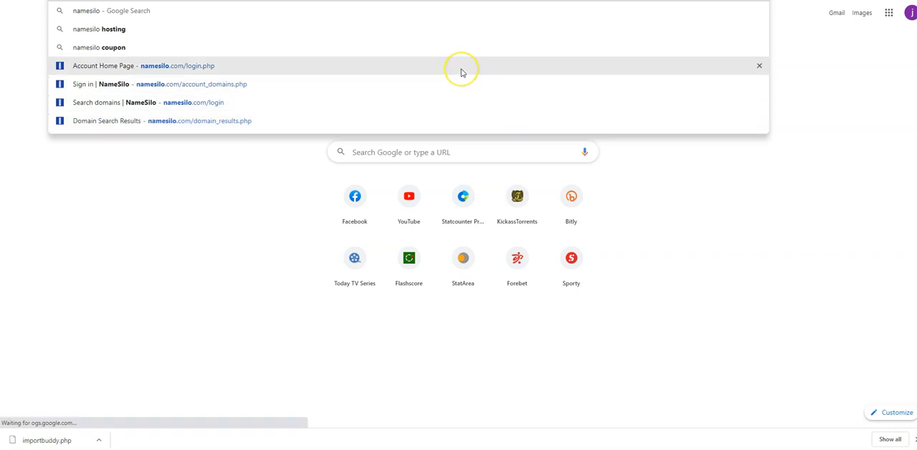
{"action": "left_click", "coordinate": [462, 71]}
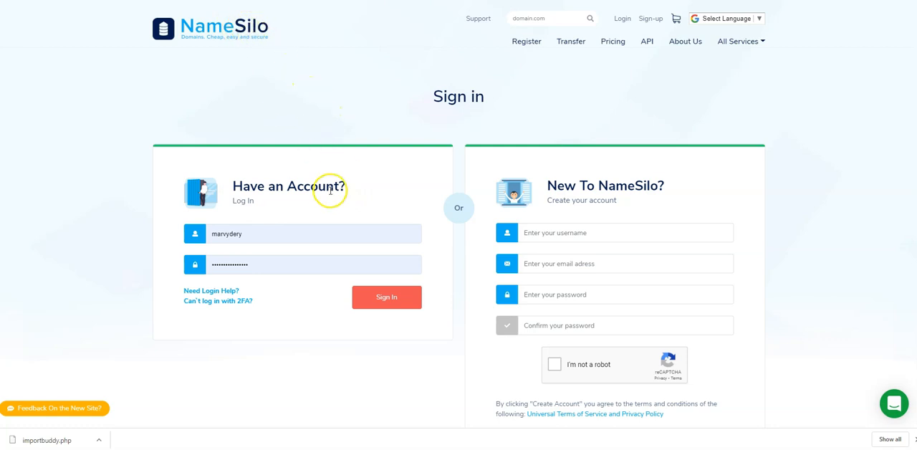
{"action": "left_click", "coordinate": [388, 304]}
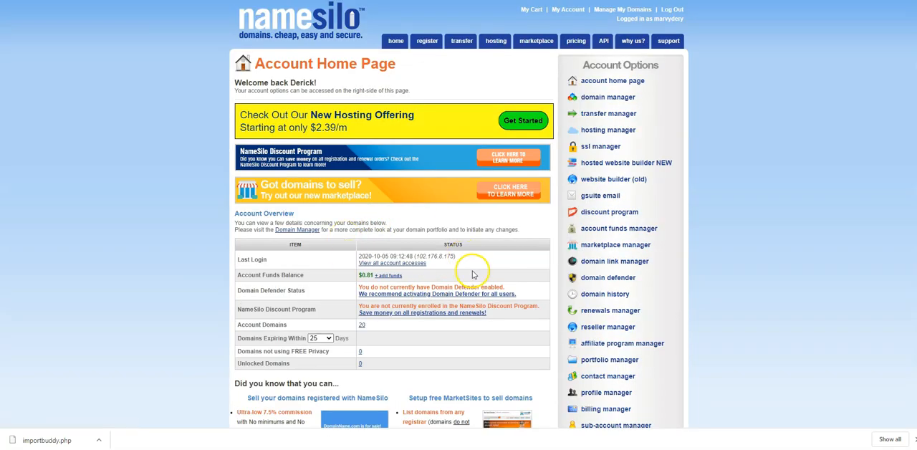
Select affilimoolah.com in the Domain Manager and open its nameserver settings
{"action": "left_click", "coordinate": [600, 101]}
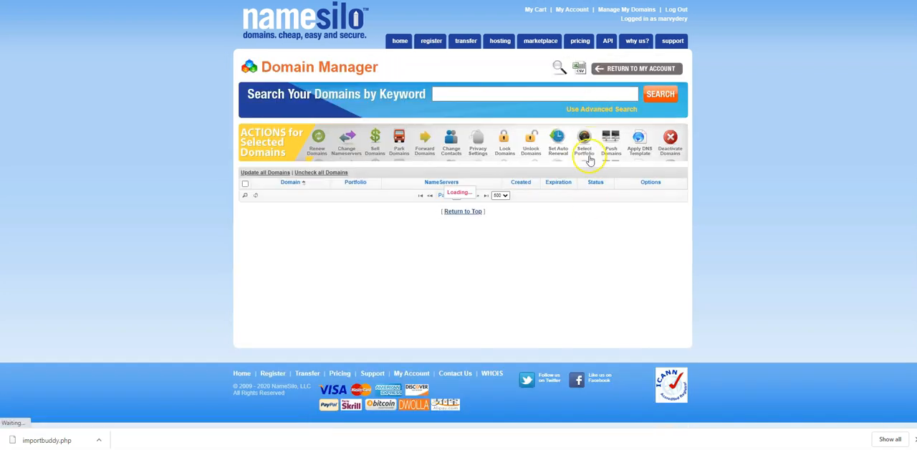
{"action": "left_click", "coordinate": [449, 270]}
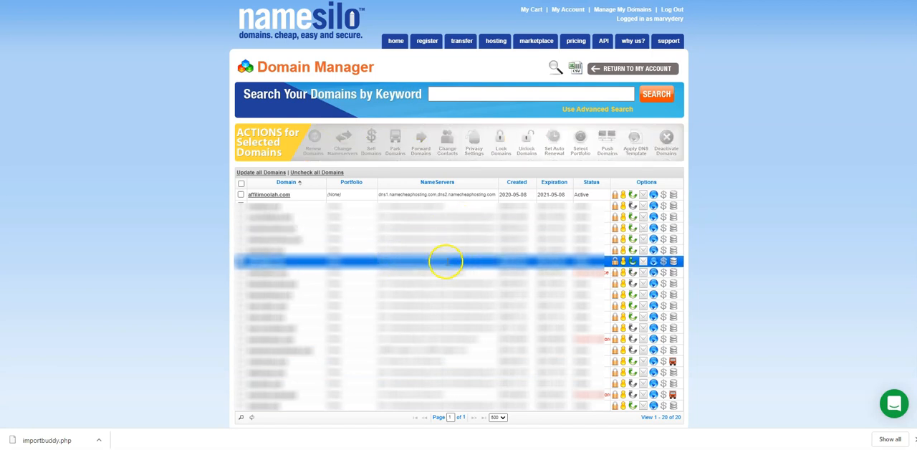
{"action": "left_click", "coordinate": [242, 196]}
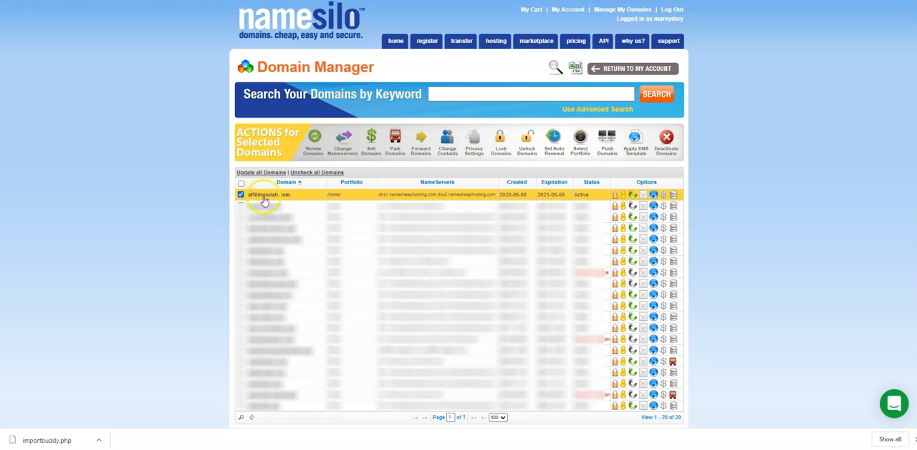
{"action": "left_click", "coordinate": [340, 143]}
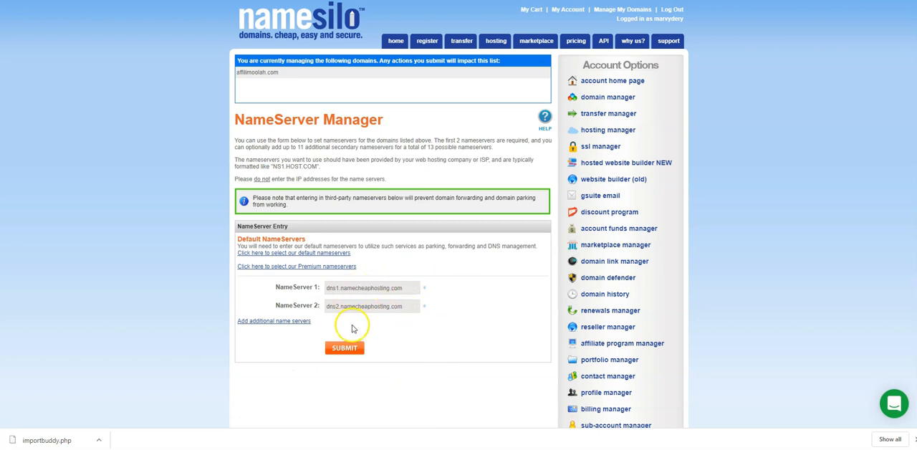
Set the domain's nameservers to ns1.bluehost.com and ns2.bluehost.com and submit the change
{"action": "left_click", "coordinate": [401, 309]}
{"action": "left_click_drag", "start_coordinate": [402, 309], "coordinate": [323, 311]}
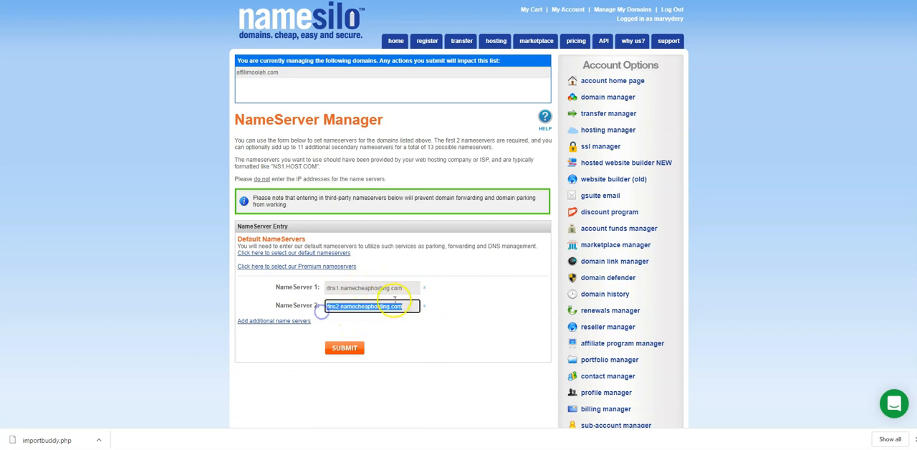
{"action": "left_click_drag", "start_coordinate": [404, 288], "coordinate": [318, 289]}
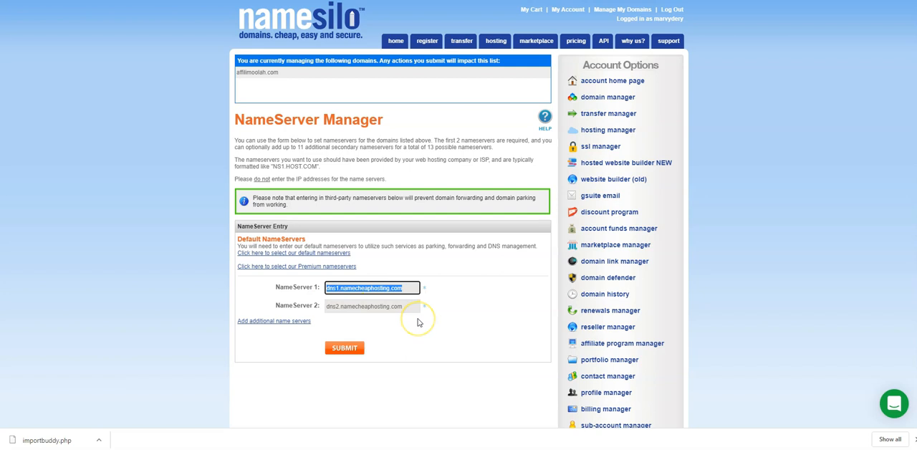
{"action": "type", "text": "ns1"}
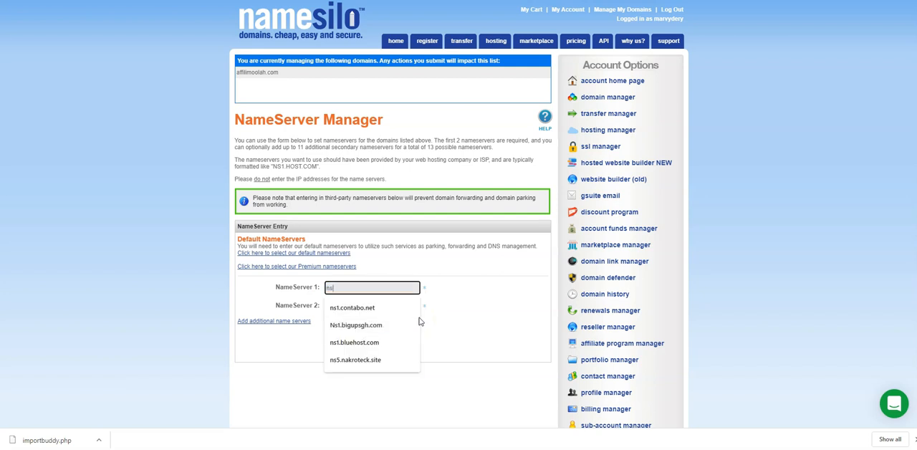
{"action": "type", "text": ".bluehost.com"}
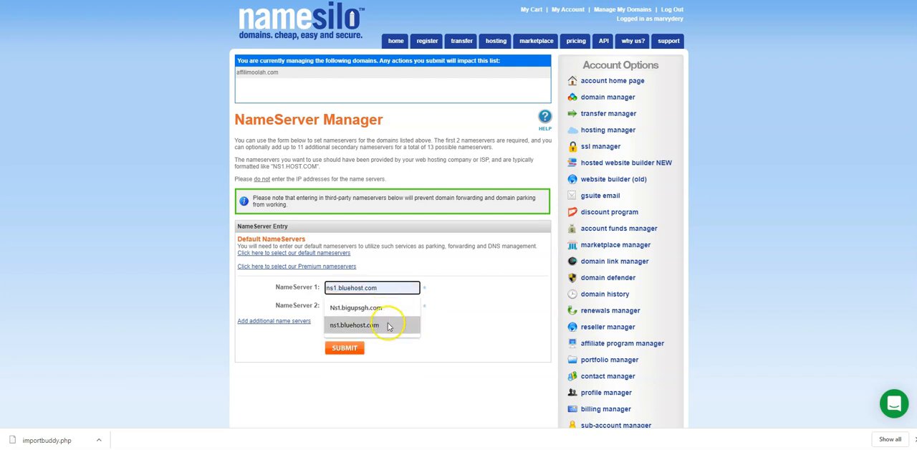
{"action": "left_click", "coordinate": [387, 324]}
{"action": "left_click_drag", "start_coordinate": [404, 307], "coordinate": [322, 311]}
{"action": "type", "text": "ns"}
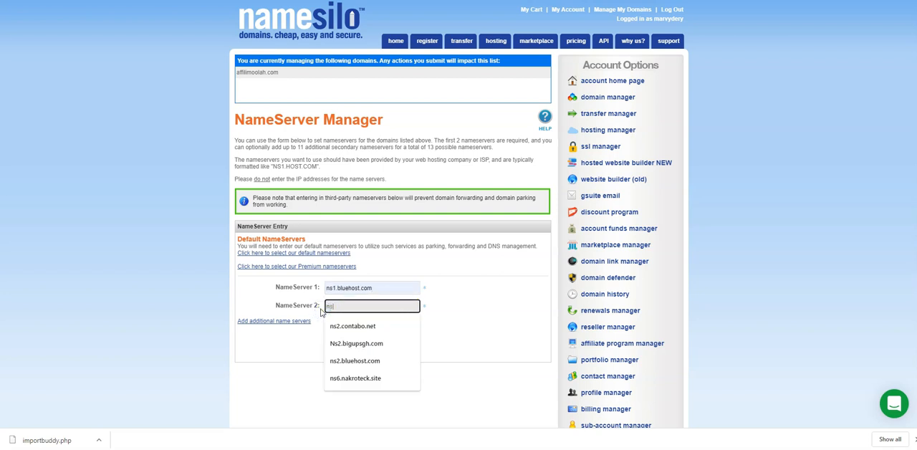
{"action": "type", "text": "2.bluehost.com"}
{"action": "left_click", "coordinate": [376, 359]}
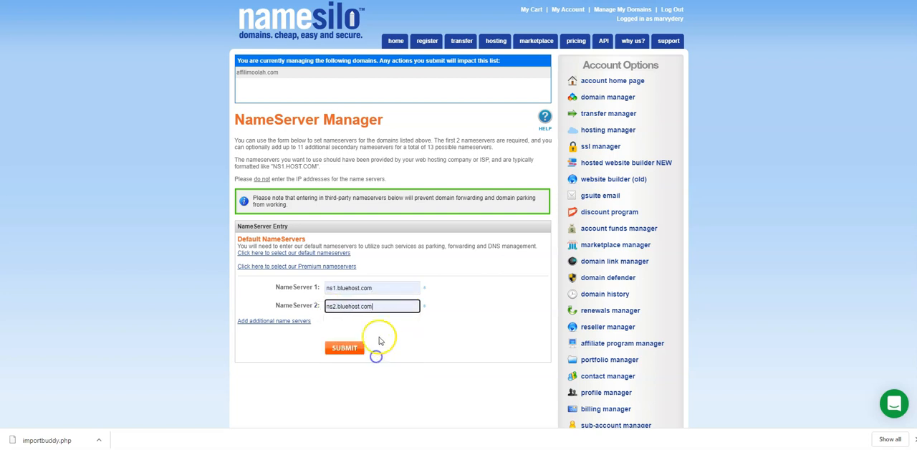
{"action": "left_click", "coordinate": [350, 348]}
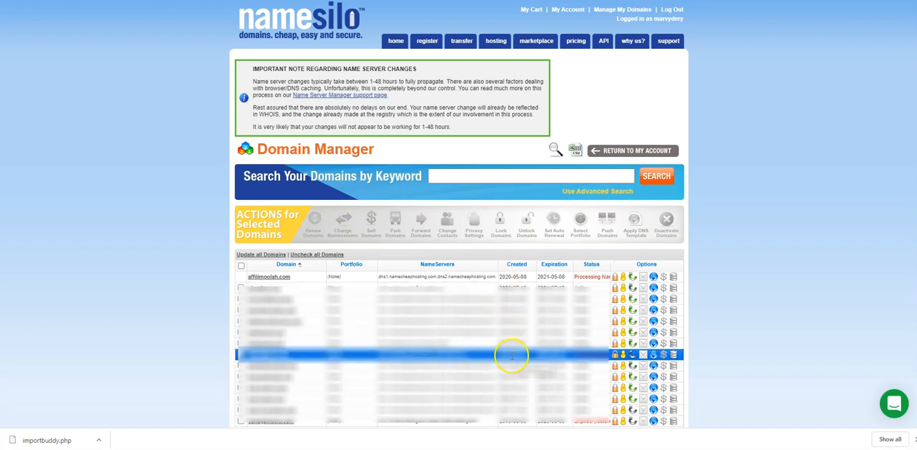
{"action": "scroll", "coordinate": [513, 324], "scroll_direction": "down", "scroll_amount": 1}
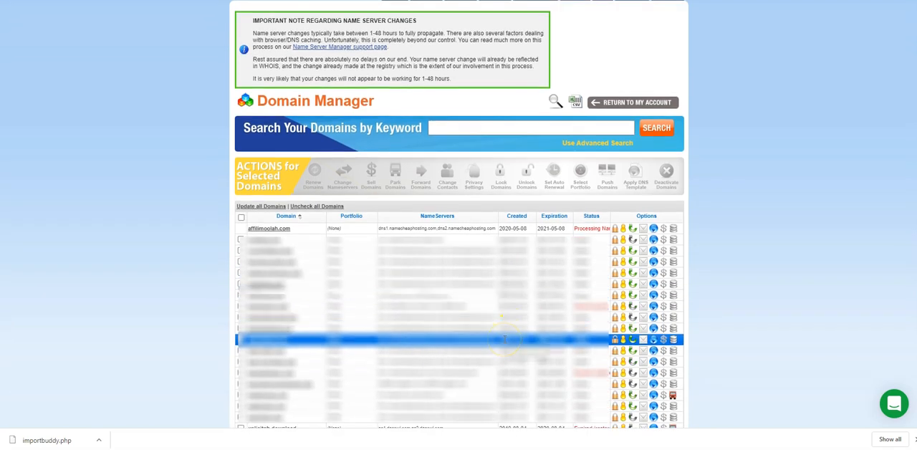
{"action": "scroll", "coordinate": [499, 346], "scroll_direction": "up", "scroll_amount": 1}
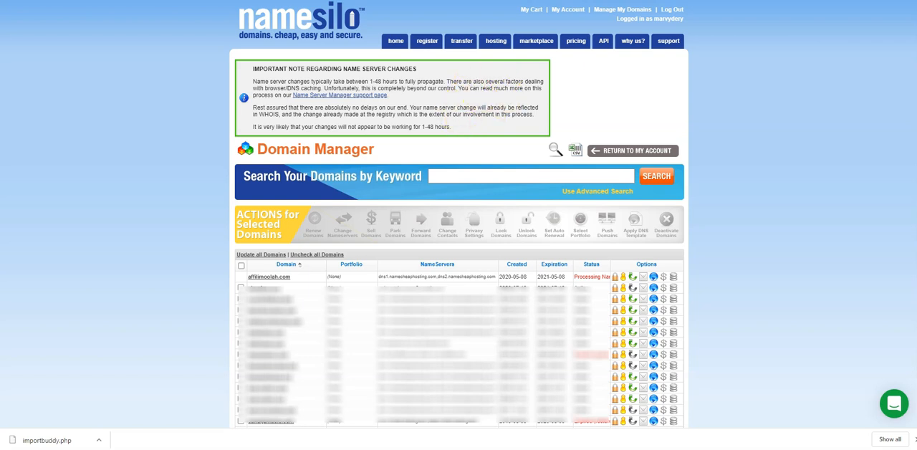
Open the Bluehost login page in a new browser tab and log in to the hosting account with the saved credentials
{"action": "key", "text": "ctrl+t"}
{"action": "type", "text": "a"}
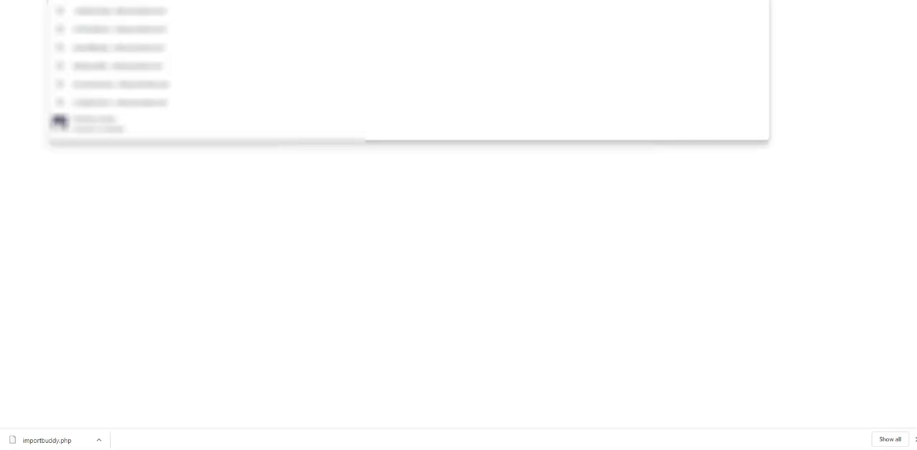
{"action": "type", "text": "my"}
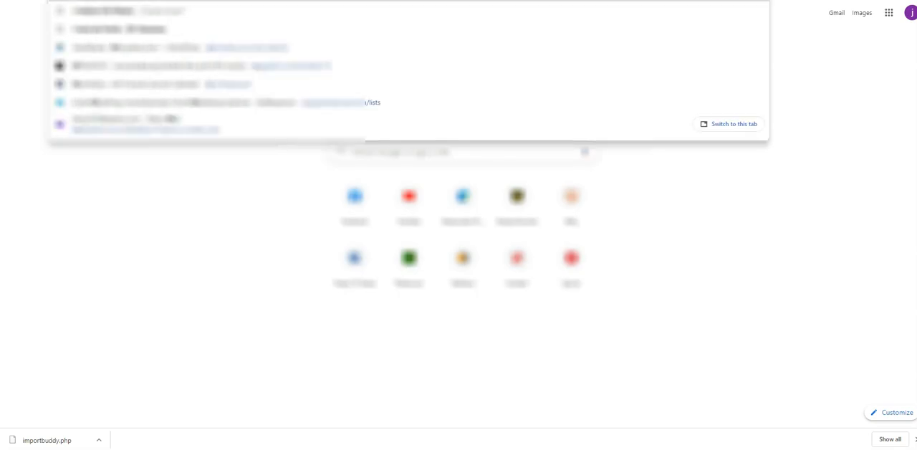
{"action": "type", "text": ".b"}
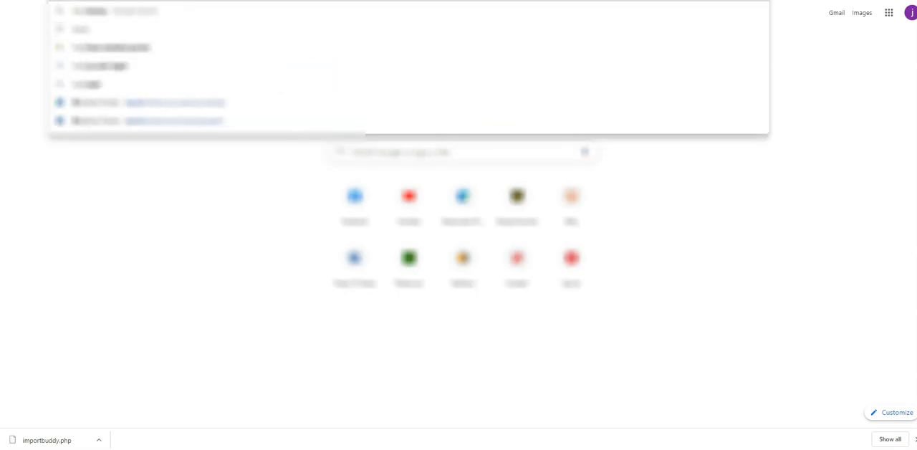
{"action": "type", "text": "lue"}
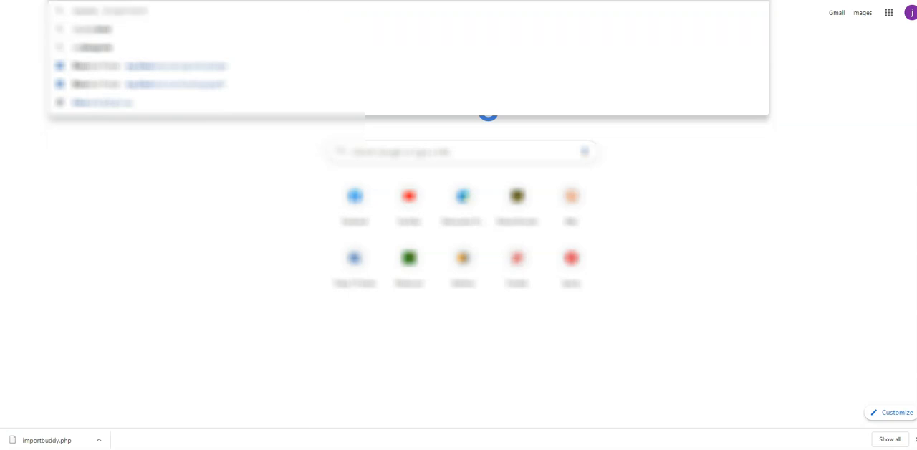
{"action": "left_click", "coordinate": [399, 91]}
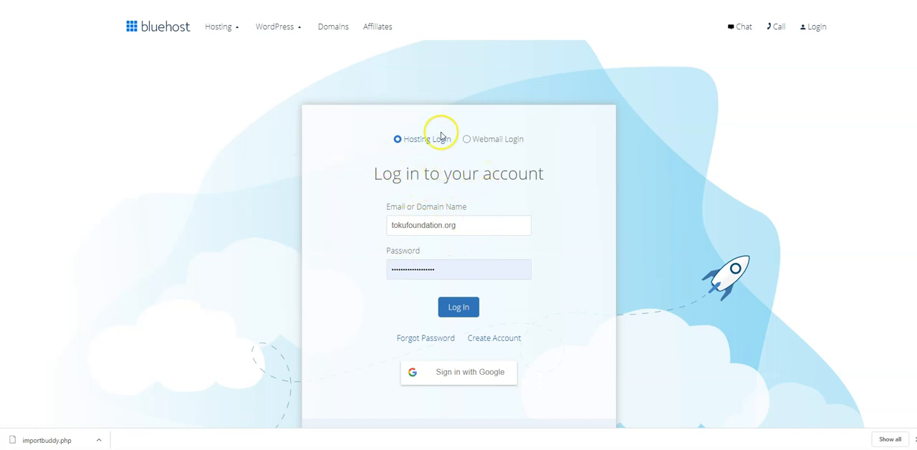
{"action": "left_click", "coordinate": [452, 315]}
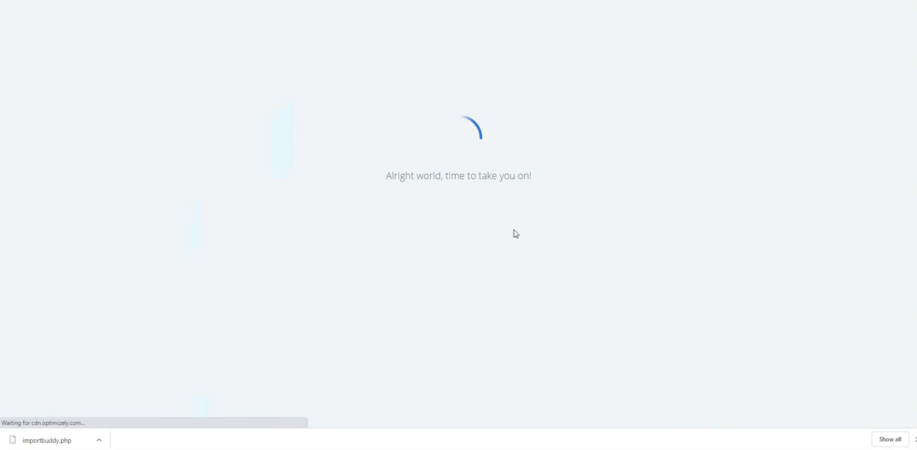
{"action": "left_click", "coordinate": [455, 196]}
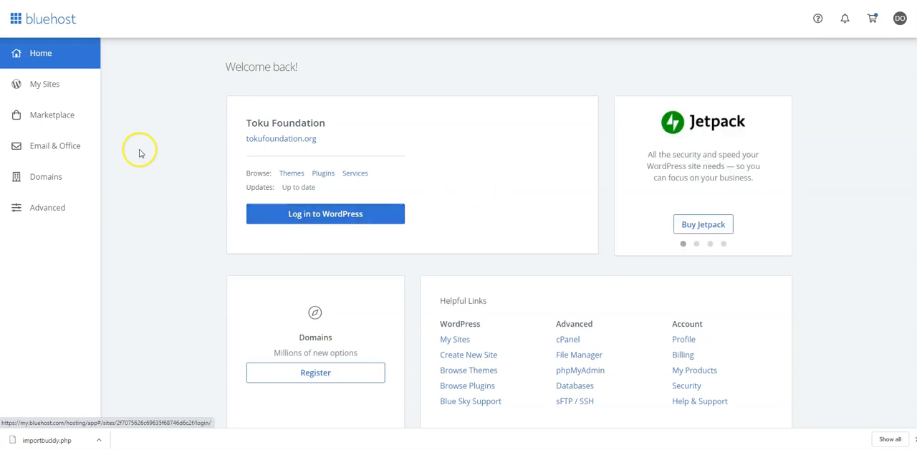
Start adding a domain from the My Domains page and check affilimoolah.com in the new domain search
{"action": "left_click", "coordinate": [56, 179]}
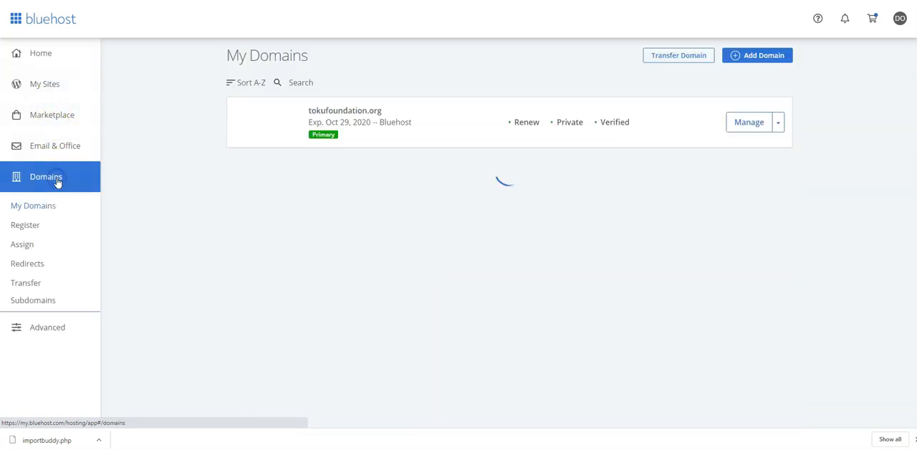
{"action": "left_click", "coordinate": [756, 61]}
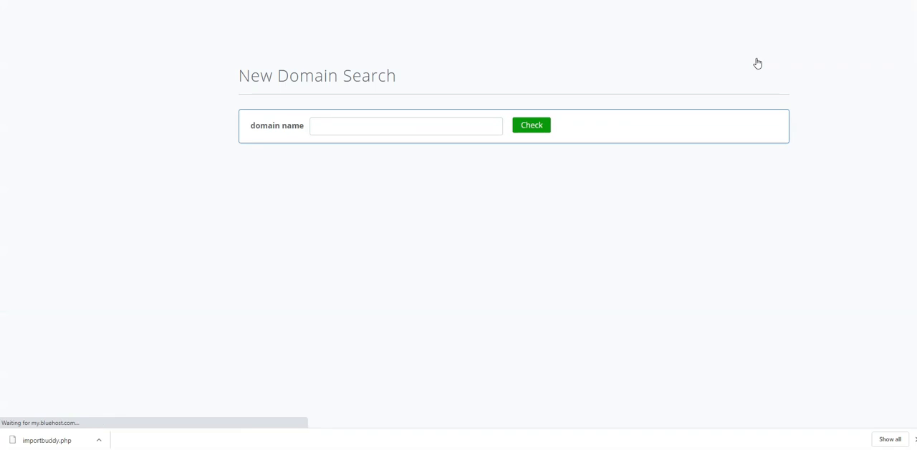
{"action": "left_click", "coordinate": [393, 125]}
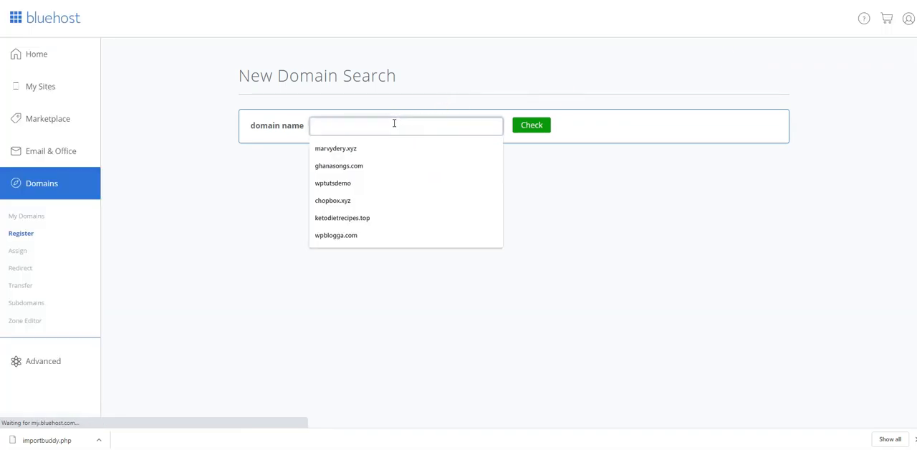
{"action": "type", "text": "affilimoolah"}
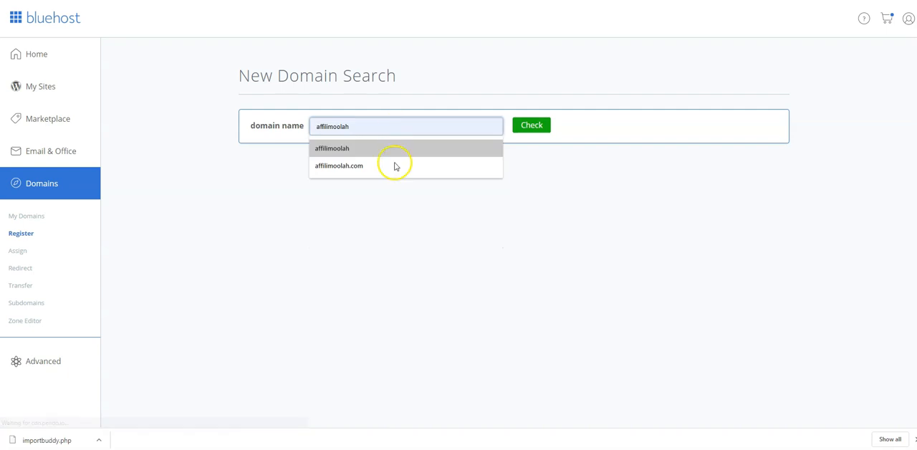
{"action": "left_click", "coordinate": [395, 164]}
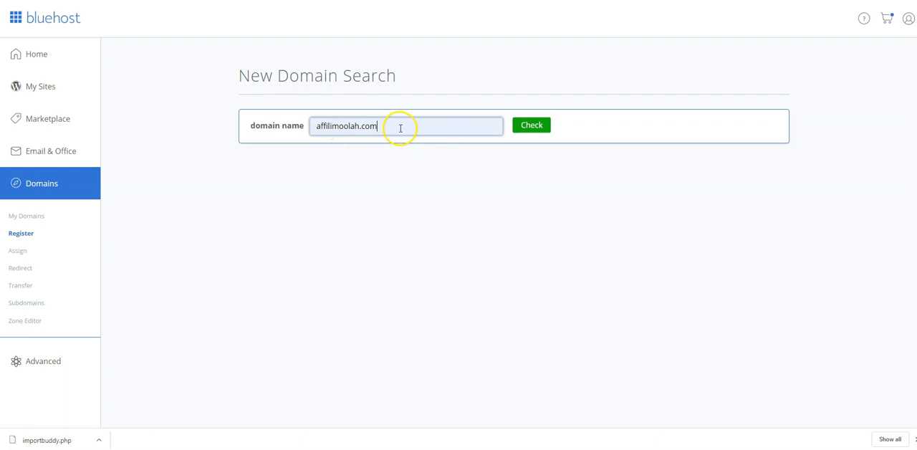
{"action": "left_click_drag", "start_coordinate": [381, 123], "coordinate": [313, 124]}
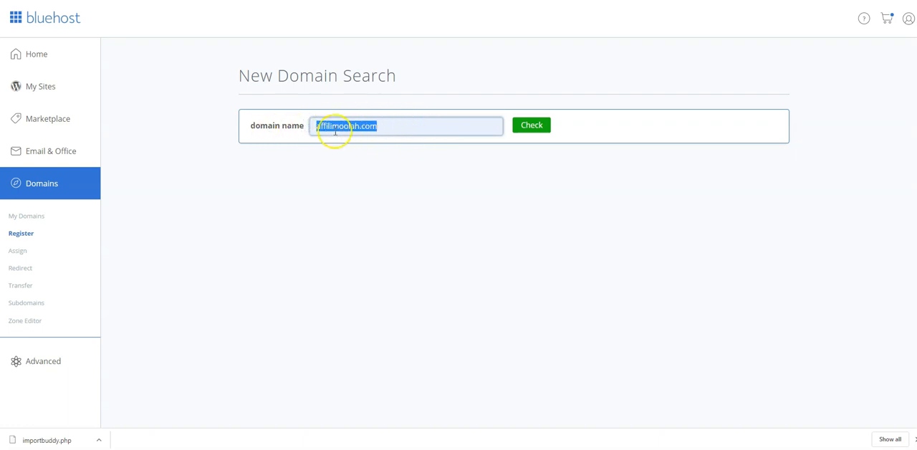
{"action": "left_click", "coordinate": [531, 129]}
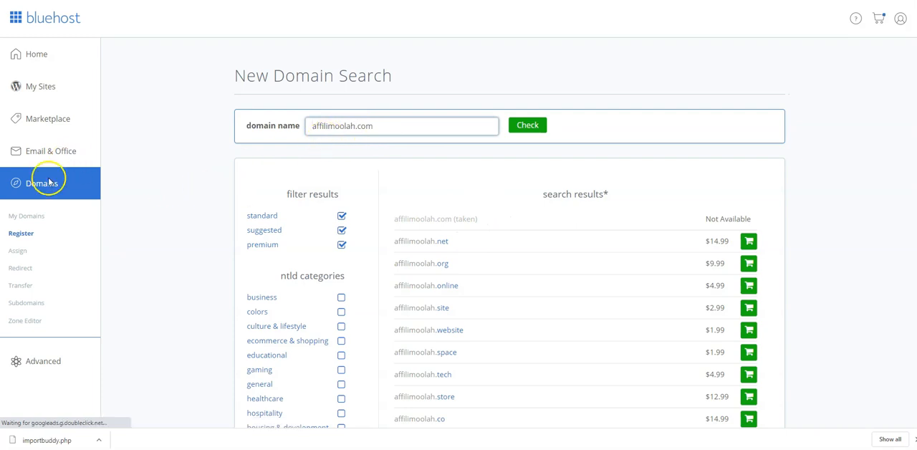
Open the Assign Domain page and enter affilimoolah.com as a domain not already associated with the account
{"action": "left_click", "coordinate": [17, 252]}
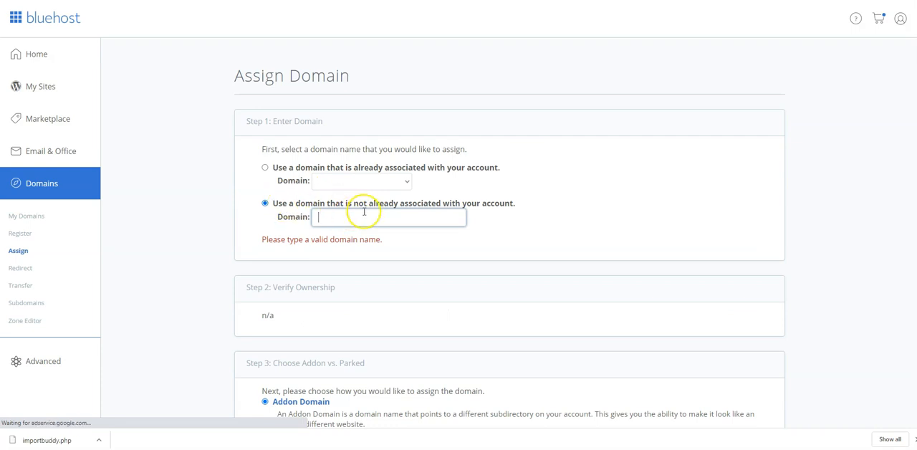
{"action": "left_click", "coordinate": [360, 219]}
{"action": "type", "text": "a"}
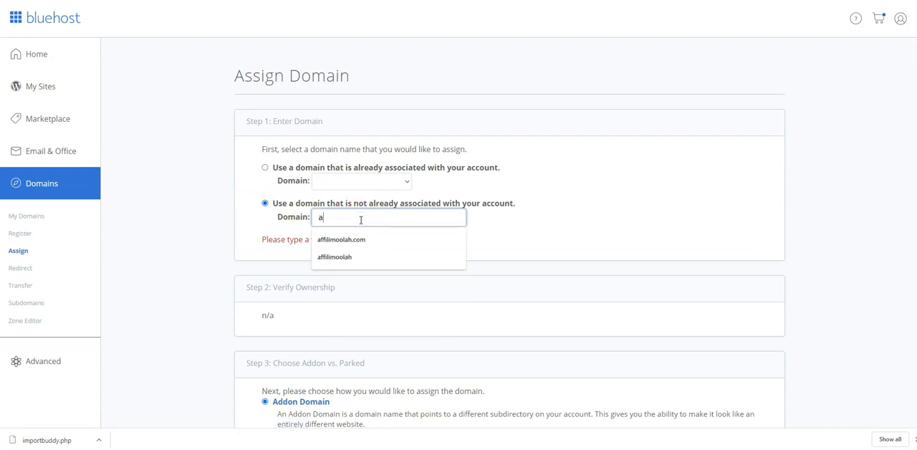
{"action": "type", "text": "ffilimoolah.com"}
{"action": "left_click", "coordinate": [364, 238]}
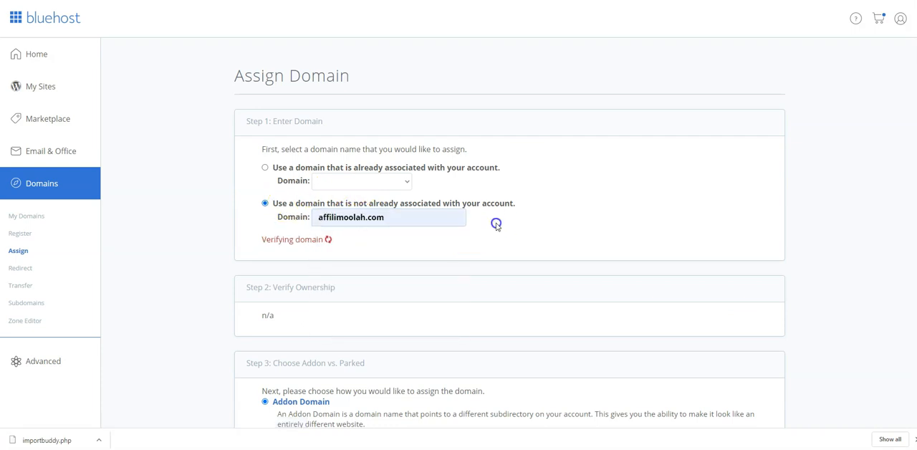
Assign affilimoolah.com to the account as an addon domain with a new public_html/affilimoolah directory and the affilimoolah sub-domain
{"action": "scroll", "coordinate": [514, 222], "scroll_direction": "down", "scroll_amount": 1}
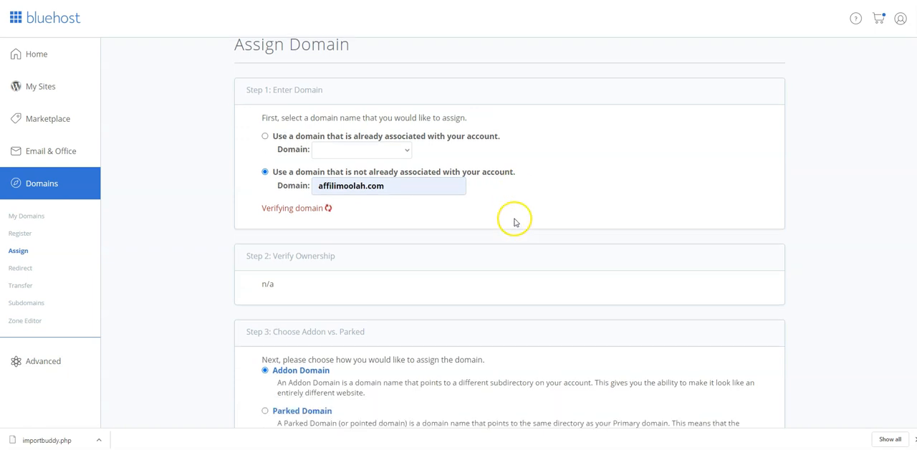
{"action": "scroll", "coordinate": [513, 222], "scroll_direction": "down", "scroll_amount": 1}
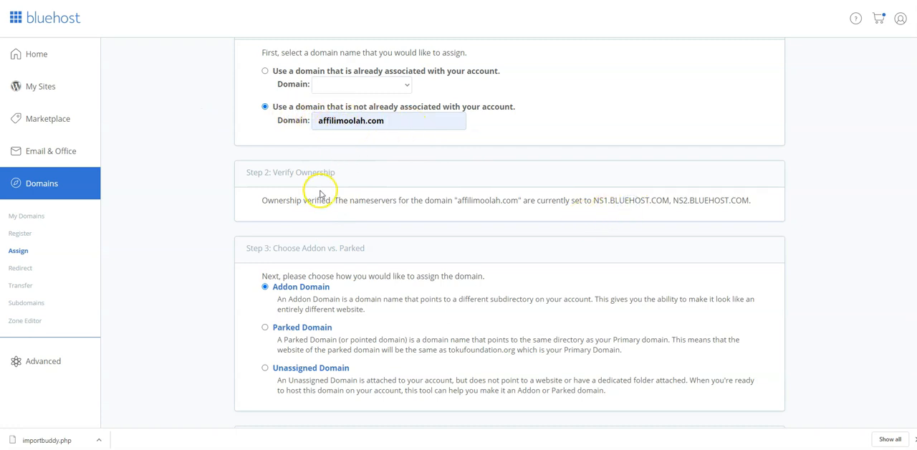
{"action": "scroll", "coordinate": [417, 250], "scroll_direction": "down", "scroll_amount": 1}
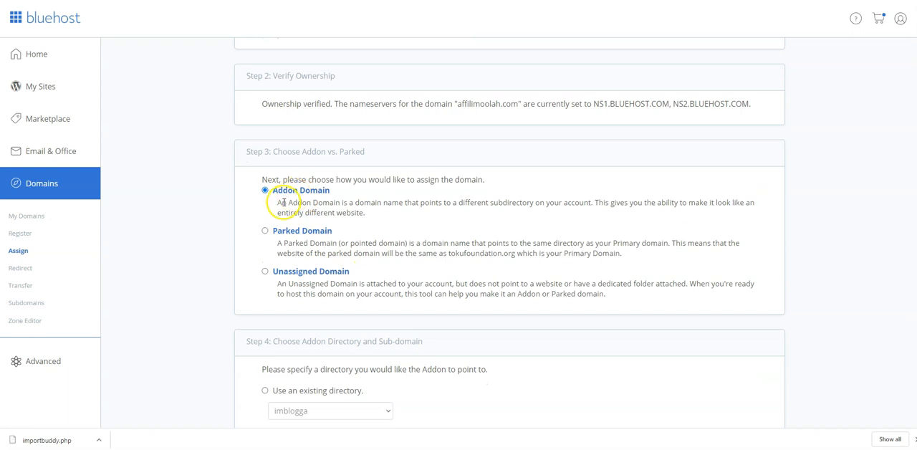
{"action": "scroll", "coordinate": [493, 247], "scroll_direction": "down", "scroll_amount": 1}
{"action": "scroll", "coordinate": [495, 249], "scroll_direction": "down", "scroll_amount": 1}
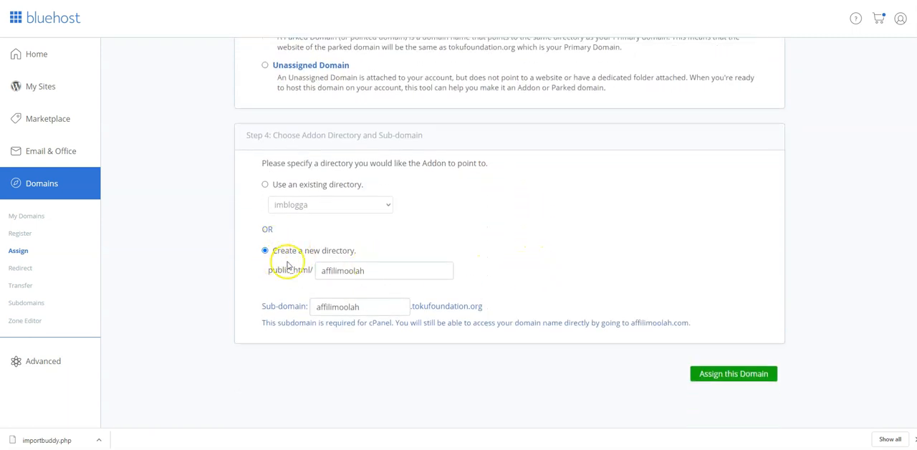
{"action": "scroll", "coordinate": [356, 156], "scroll_direction": "up", "scroll_amount": 4}
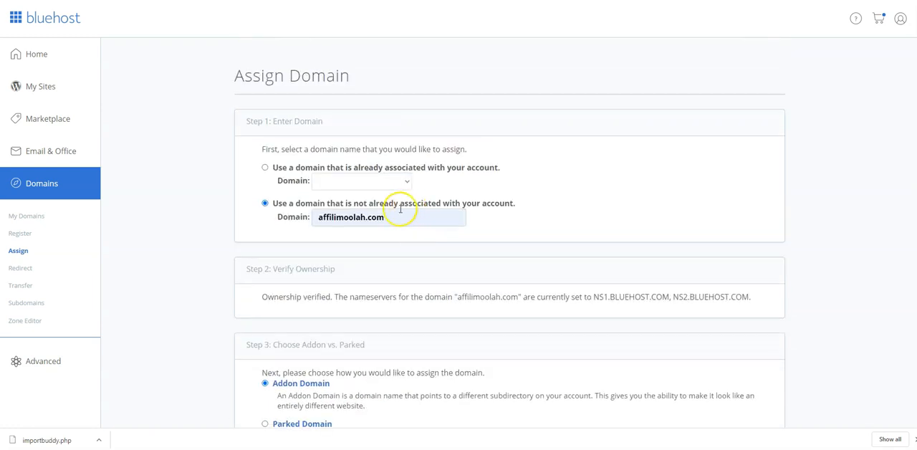
{"action": "left_click_drag", "start_coordinate": [379, 218], "coordinate": [311, 217]}
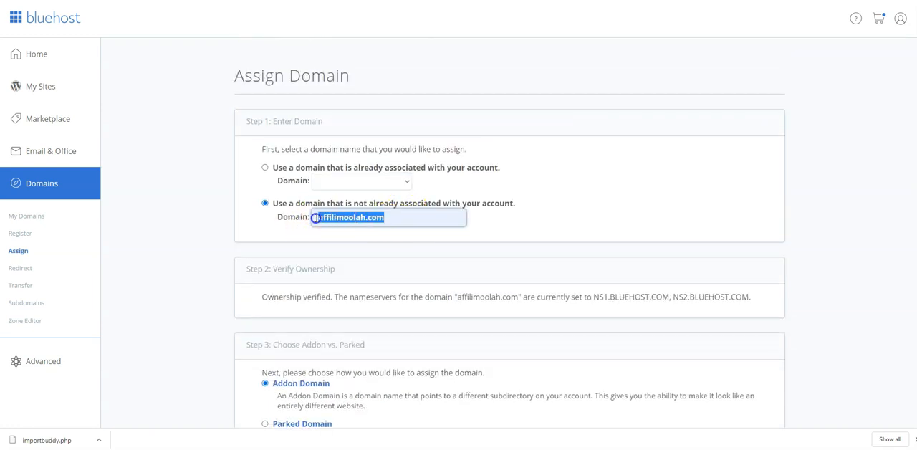
{"action": "scroll", "coordinate": [386, 235], "scroll_direction": "down", "scroll_amount": 1}
{"action": "scroll", "coordinate": [387, 235], "scroll_direction": "down", "scroll_amount": 5}
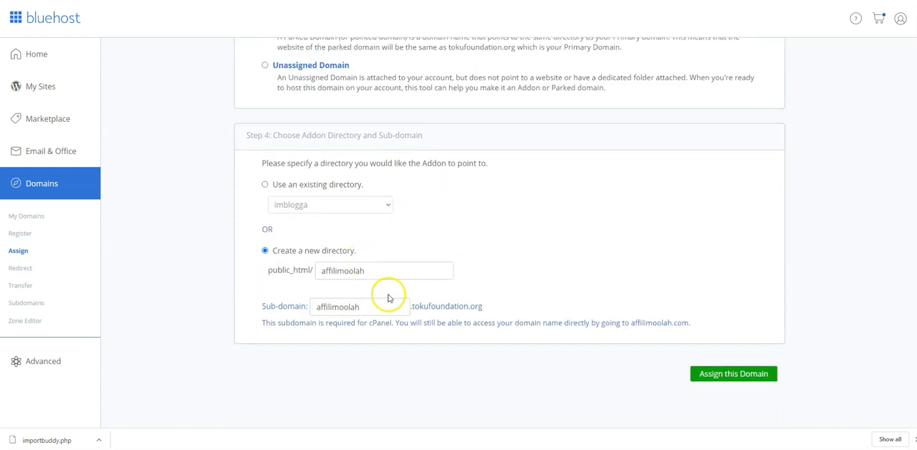
{"action": "left_click", "coordinate": [728, 377]}
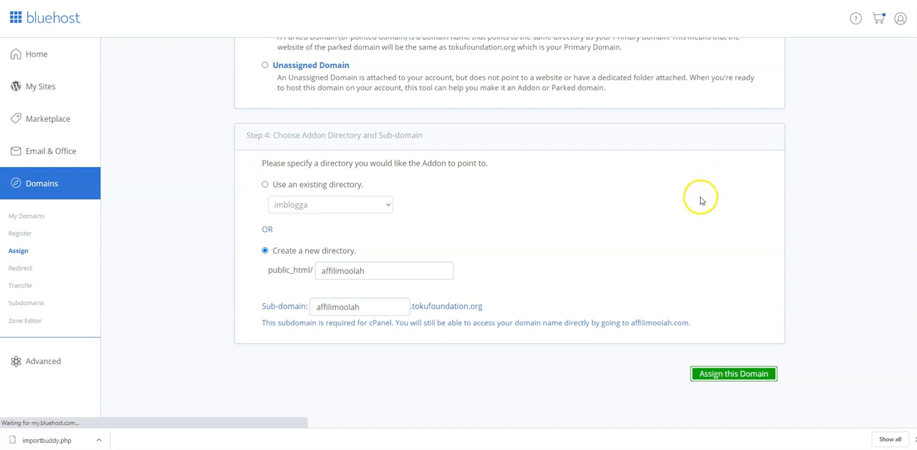
{"action": "left_click", "coordinate": [733, 373]}
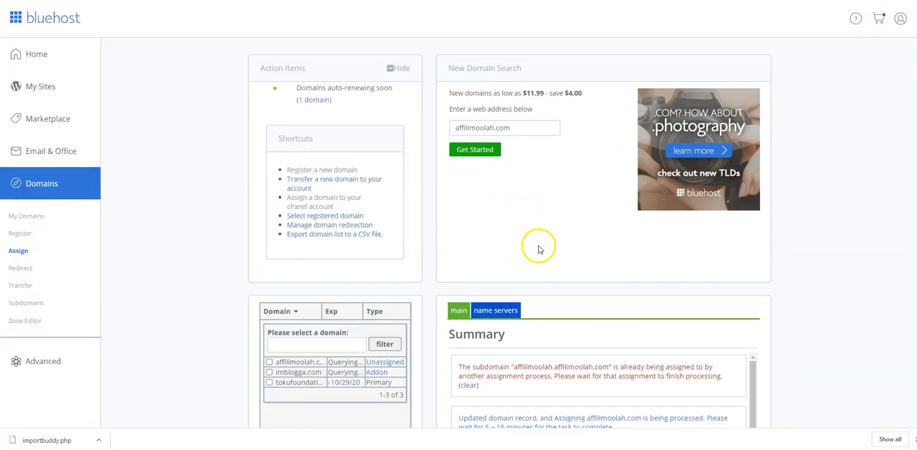
Clear the red subdomain assignment notice from the domain summary and check for affilimoolah.com in the My Domains list
{"action": "scroll", "coordinate": [540, 248], "scroll_direction": "down", "scroll_amount": 3}
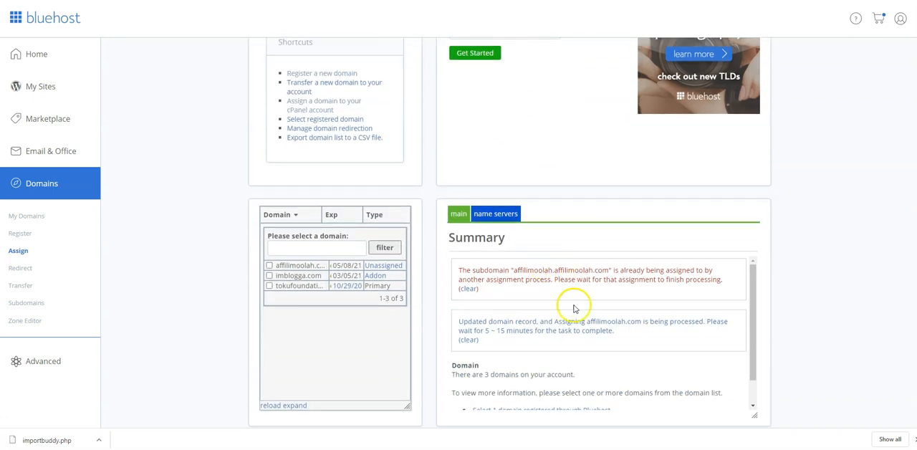
{"action": "scroll", "coordinate": [664, 236], "scroll_direction": "up", "scroll_amount": 1}
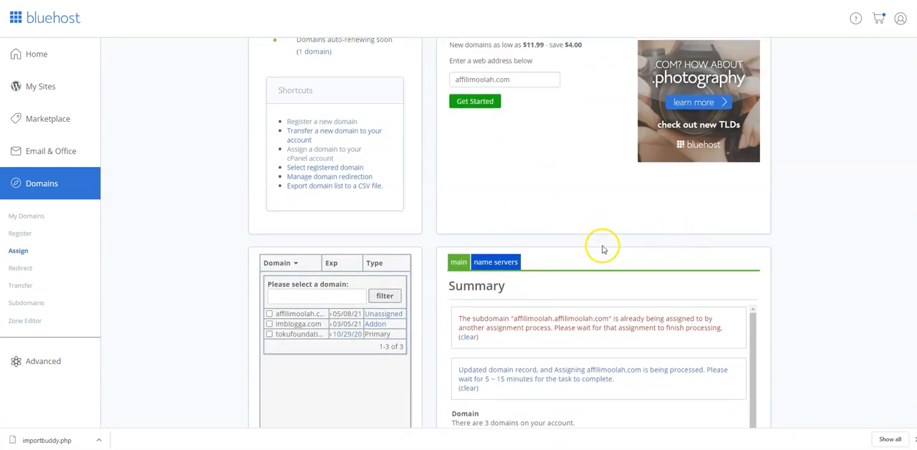
{"action": "left_click", "coordinate": [469, 340]}
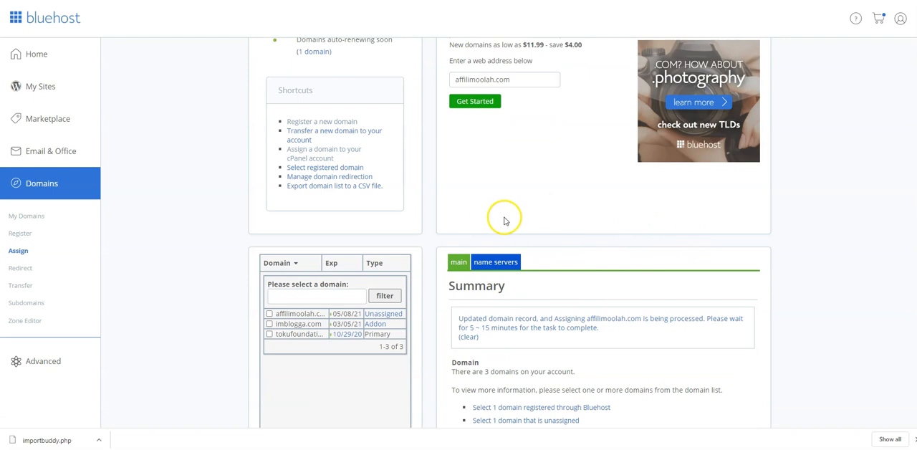
{"action": "scroll", "coordinate": [504, 217], "scroll_direction": "up", "scroll_amount": 1}
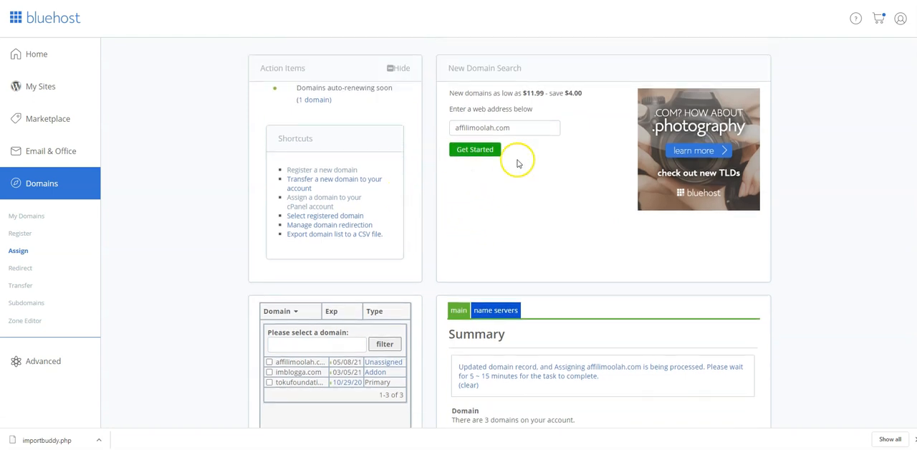
{"action": "left_click", "coordinate": [28, 215]}
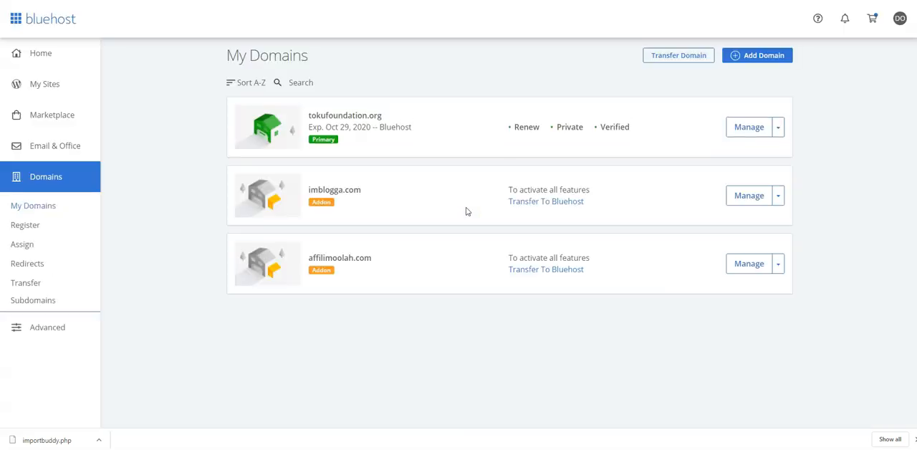
{"action": "double_click", "coordinate": [346, 259]}
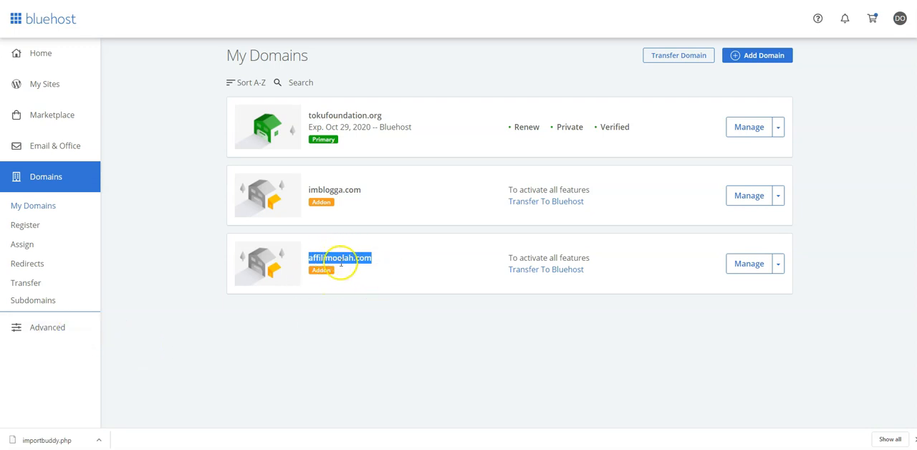
Open the hosting account's File Manager and go to the public_html/affilimoolah folder
{"action": "left_click", "coordinate": [71, 323]}
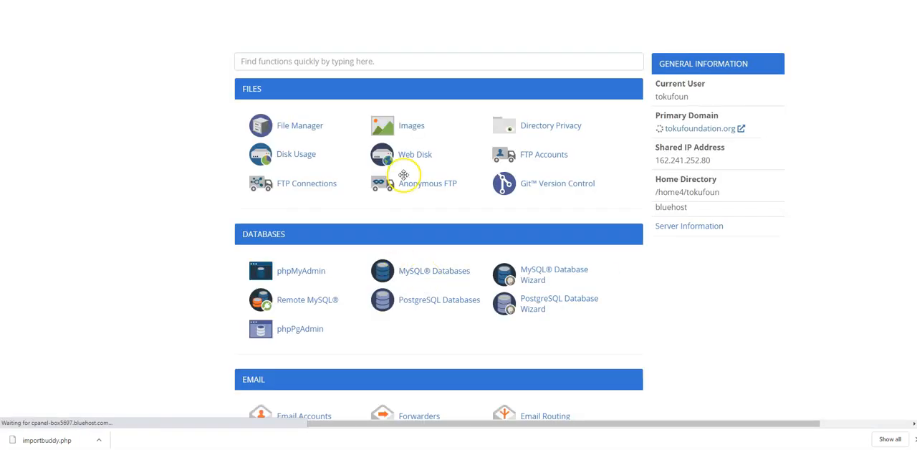
{"action": "left_click", "coordinate": [309, 131]}
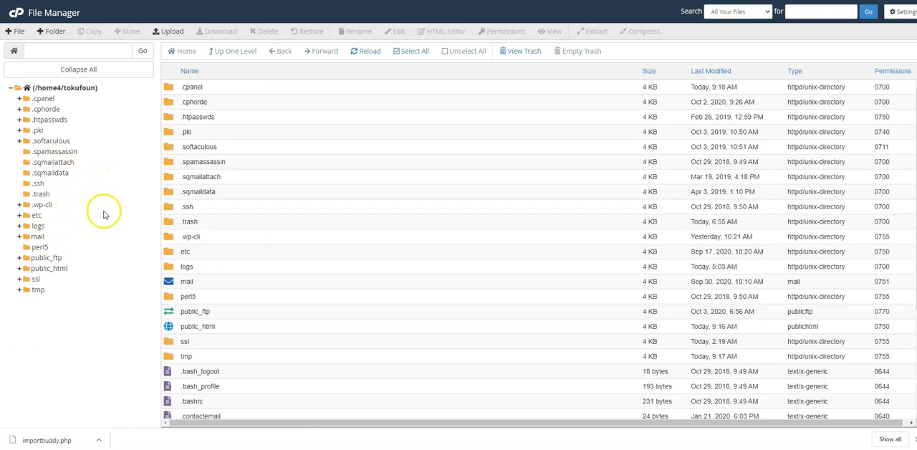
{"action": "left_click", "coordinate": [20, 267]}
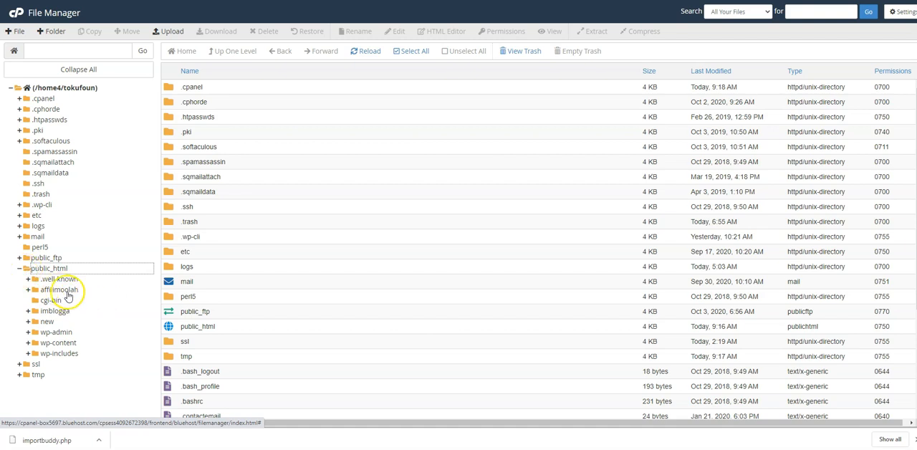
{"action": "left_click", "coordinate": [67, 291]}
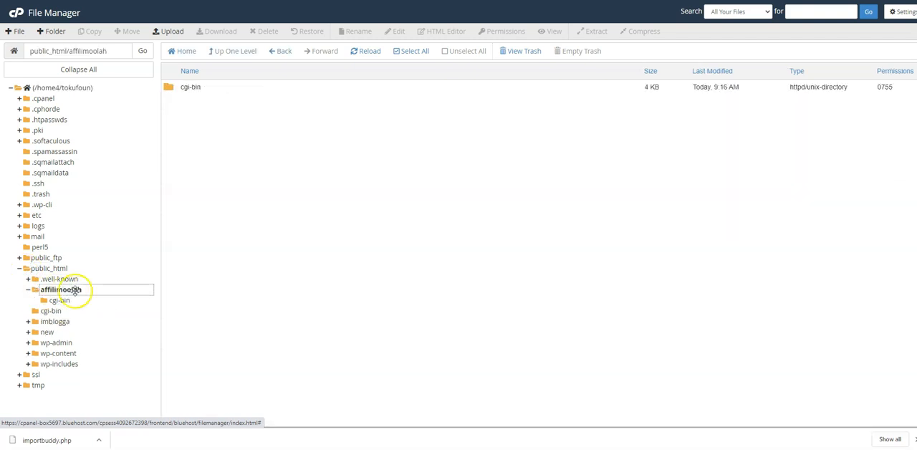
Upload importbuddy.php from the Downloads > Compressed folder to public_html/affilimoolah
{"action": "left_click", "coordinate": [179, 34]}
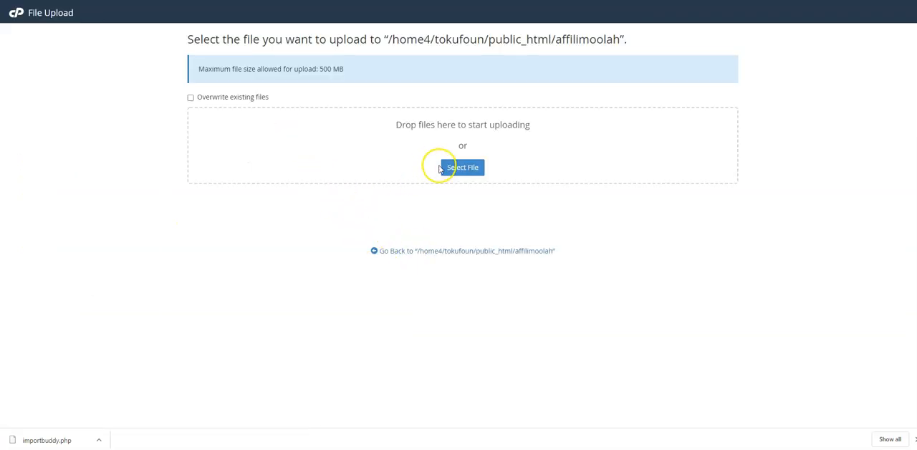
{"action": "left_click", "coordinate": [447, 175]}
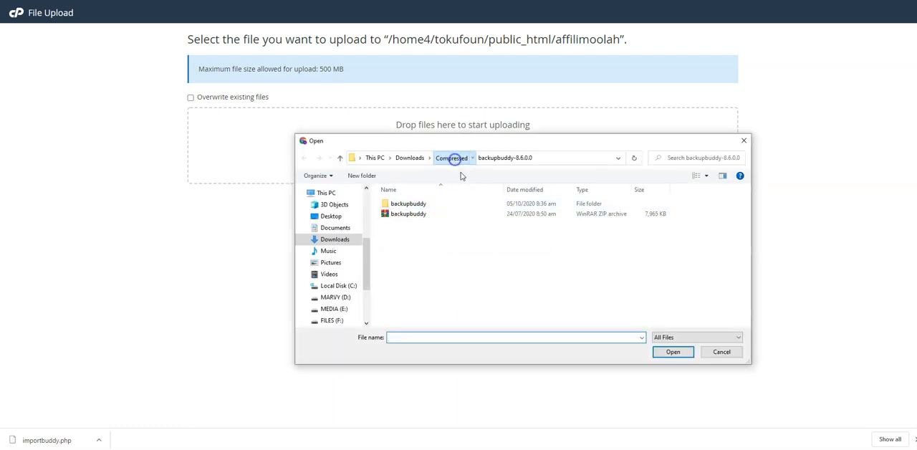
{"action": "left_click", "coordinate": [449, 157]}
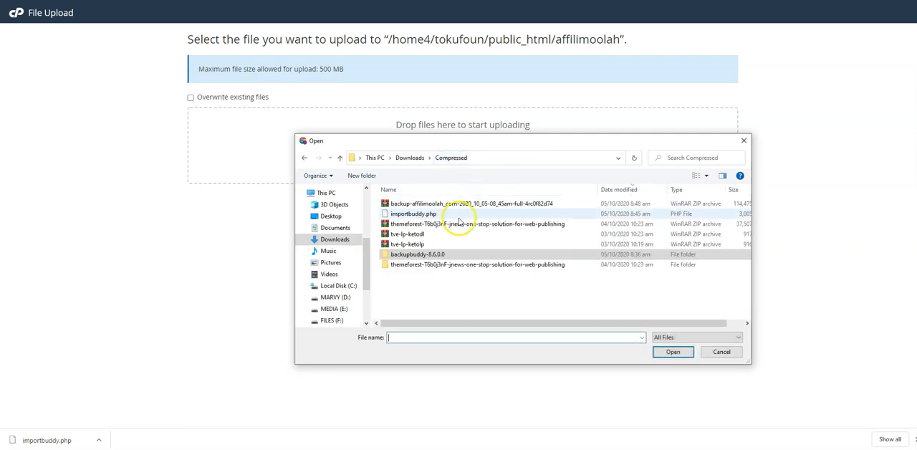
{"action": "double_click", "coordinate": [409, 214]}
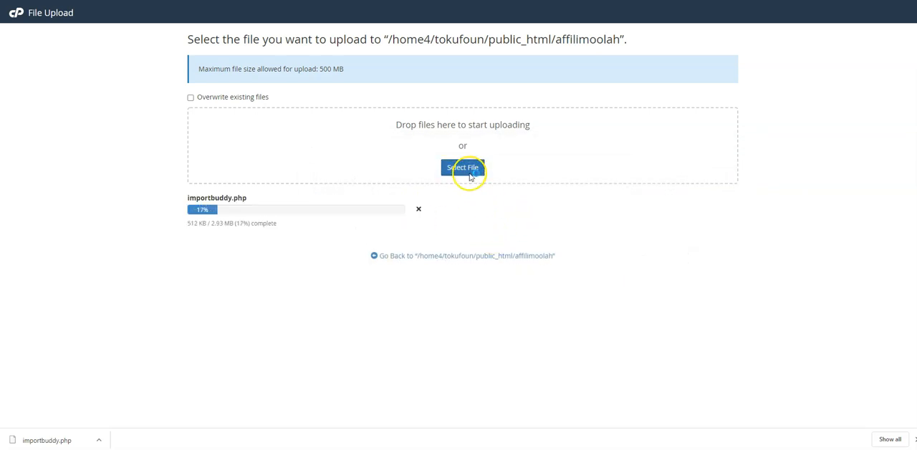
Upload the full site backup archive backup-affilimoolah_com-2020_10_05-08_45am-full-4rc0f82d74.zip to the same folder
{"action": "left_click", "coordinate": [470, 174]}
{"action": "left_click", "coordinate": [413, 204]}
{"action": "double_click", "coordinate": [413, 204]}
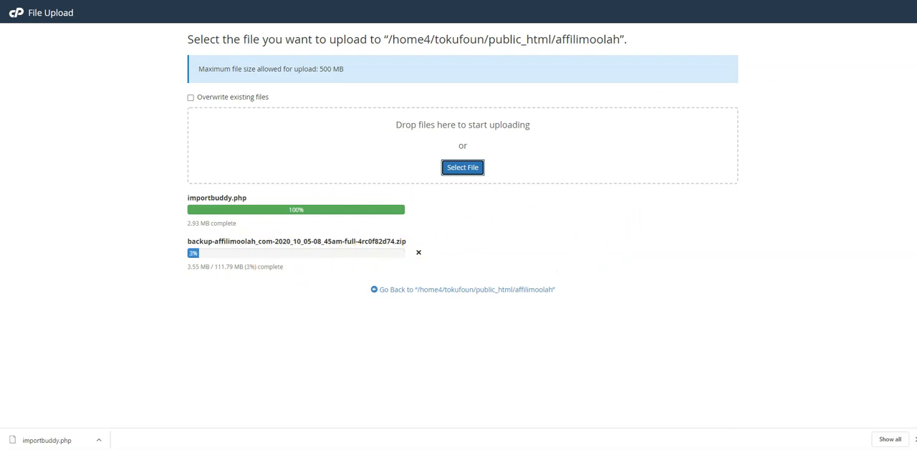
Return to the hosting account's advanced tools and create a new MySQL database with the name affili after the account prefix
{"action": "left_click", "coordinate": [717, 0]}
{"action": "left_click", "coordinate": [630, 0]}
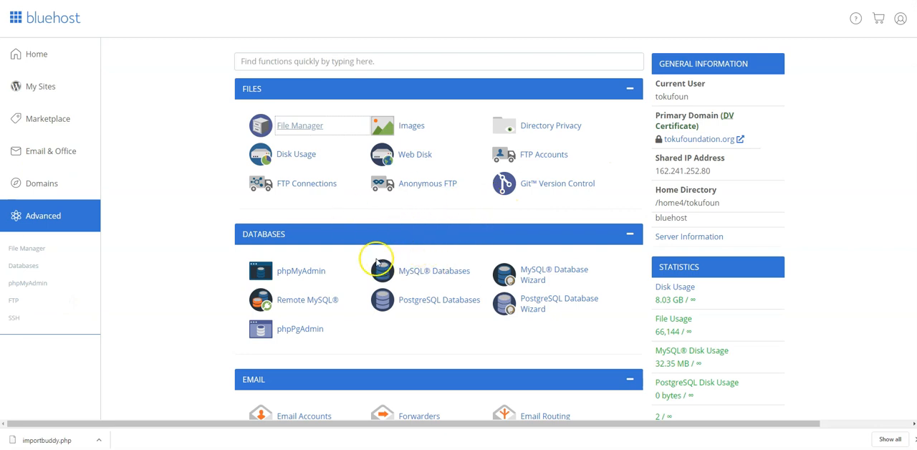
{"action": "scroll", "coordinate": [444, 255], "scroll_direction": "down", "scroll_amount": 1}
{"action": "scroll", "coordinate": [467, 246], "scroll_direction": "down", "scroll_amount": 2}
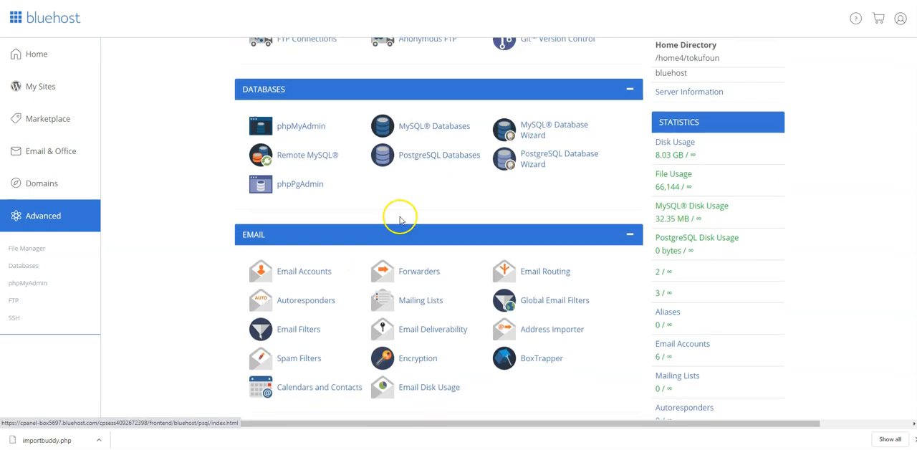
{"action": "left_click", "coordinate": [432, 132]}
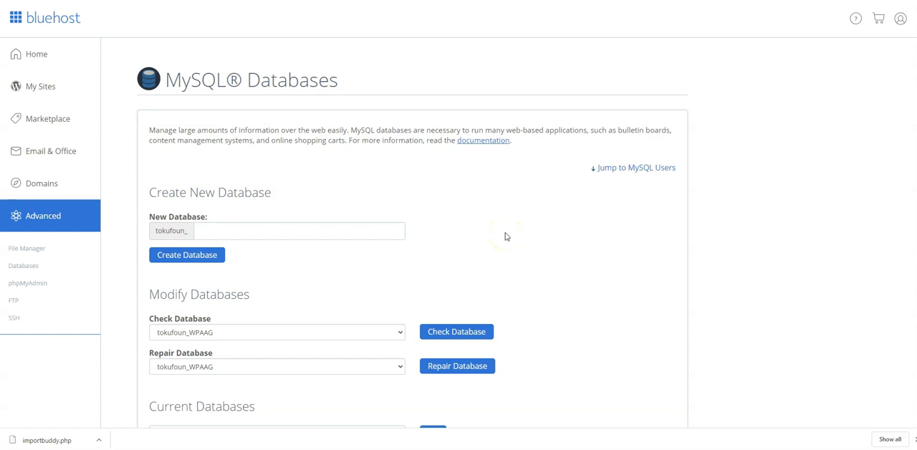
{"action": "left_click", "coordinate": [277, 229]}
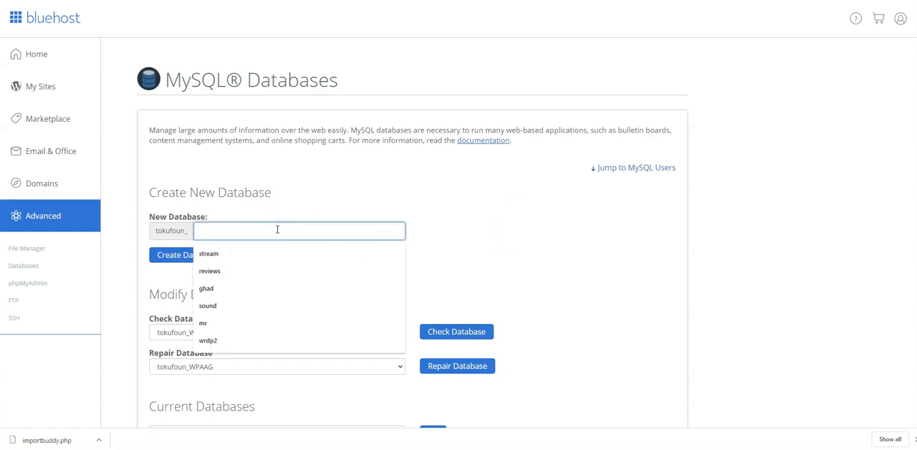
{"action": "type", "text": "affili"}
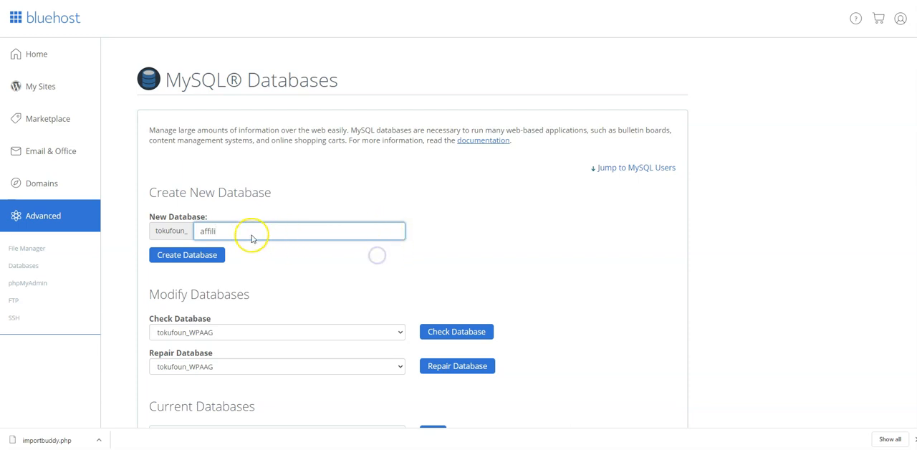
{"action": "left_click", "coordinate": [199, 259]}
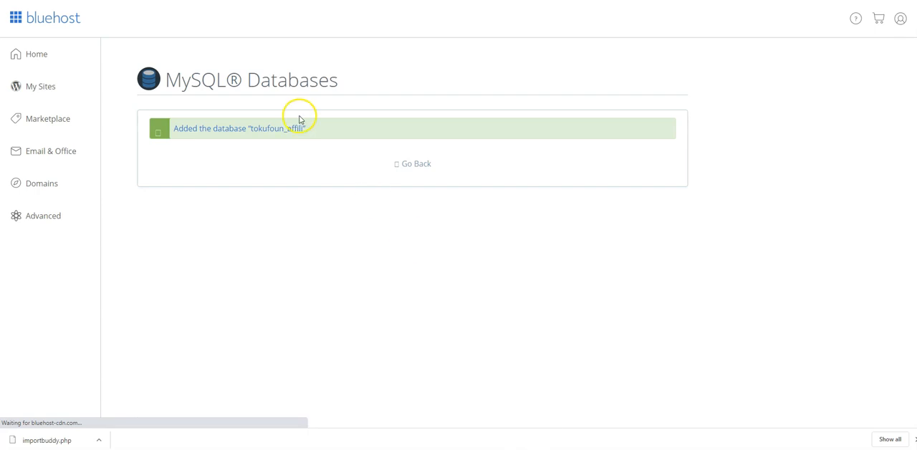
Copy the new database's full name and record it in a Notepad note as "database name = tokufoun_affili"
{"action": "left_click_drag", "start_coordinate": [267, 130], "coordinate": [295, 130]}
{"action": "right_click", "coordinate": [302, 131]}
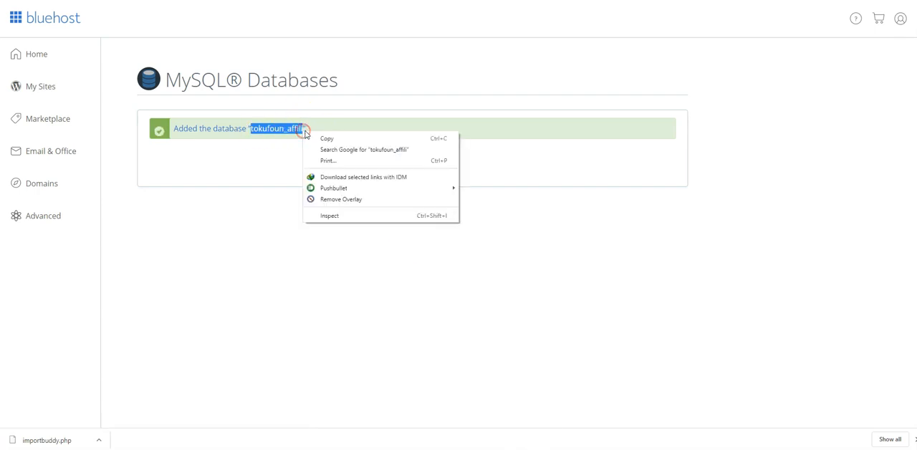
{"action": "left_click", "coordinate": [321, 138]}
{"action": "left_click", "coordinate": [556, 449]}
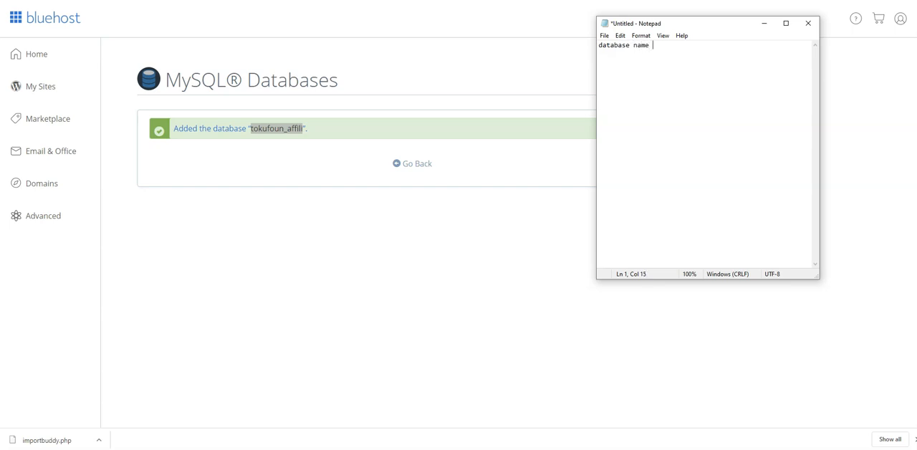
Save the note to the Desktop as a text document named "migration data"
{"action": "left_click", "coordinate": [604, 35]}
{"action": "left_click", "coordinate": [619, 79]}
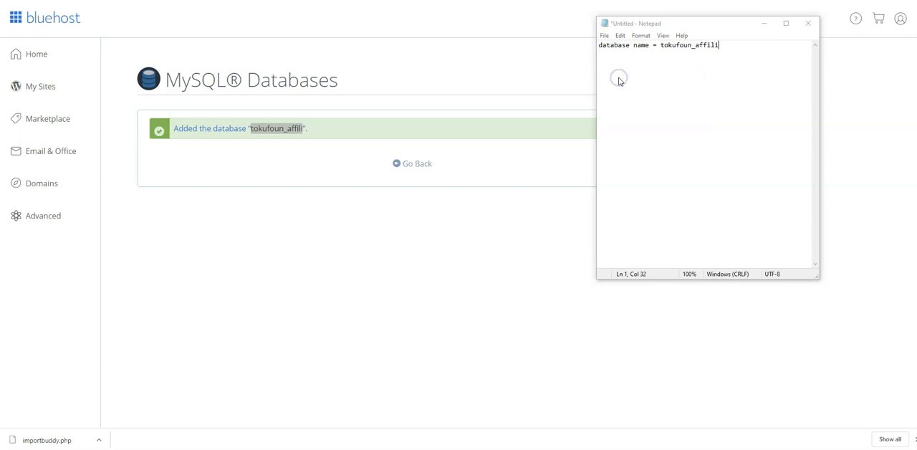
{"action": "type", "text": "migration data"}
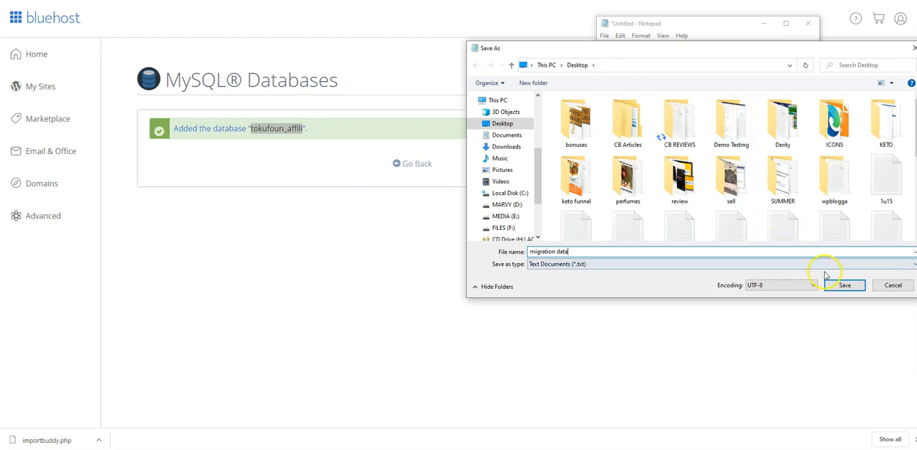
{"action": "left_click", "coordinate": [840, 287]}
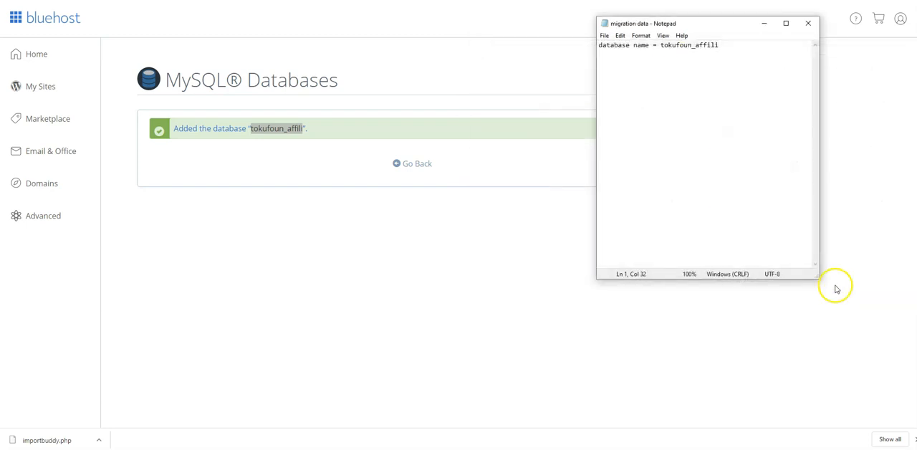
Return to the MySQL Databases page and enter moolah as the name of a new database user after the account prefix
{"action": "left_click", "coordinate": [397, 229]}
{"action": "left_click", "coordinate": [415, 171]}
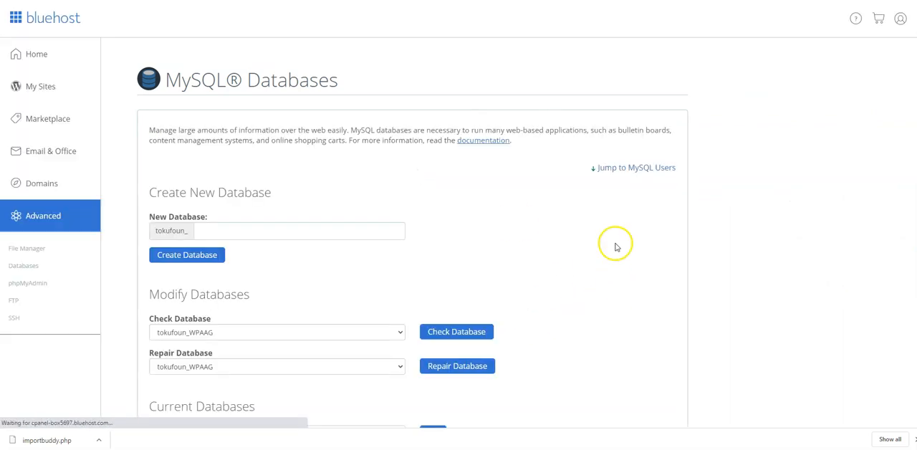
{"action": "left_click", "coordinate": [632, 169]}
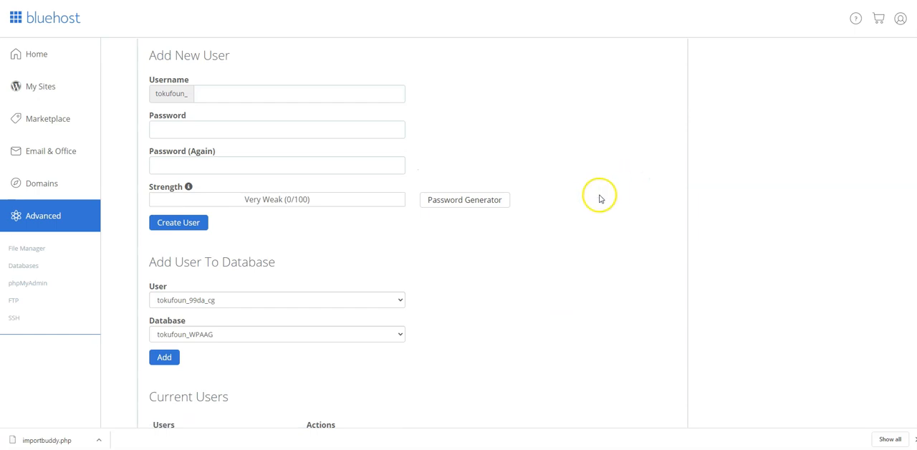
{"action": "left_click", "coordinate": [245, 95]}
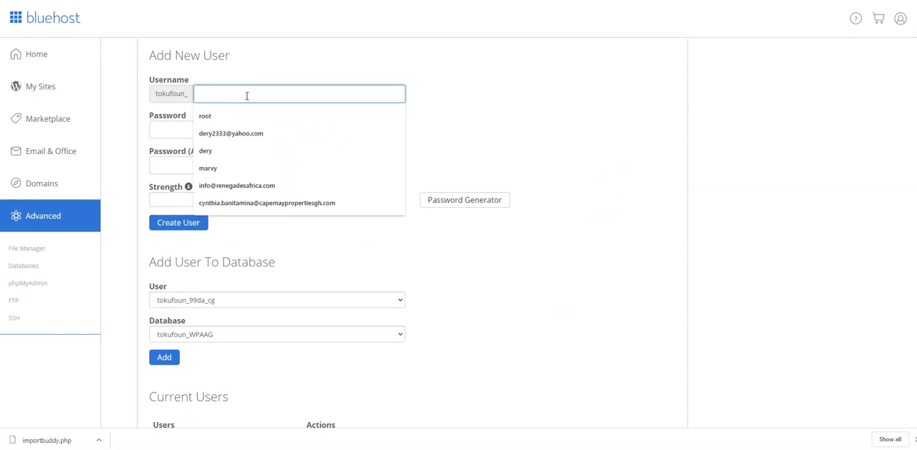
{"action": "type", "text": "moolah"}
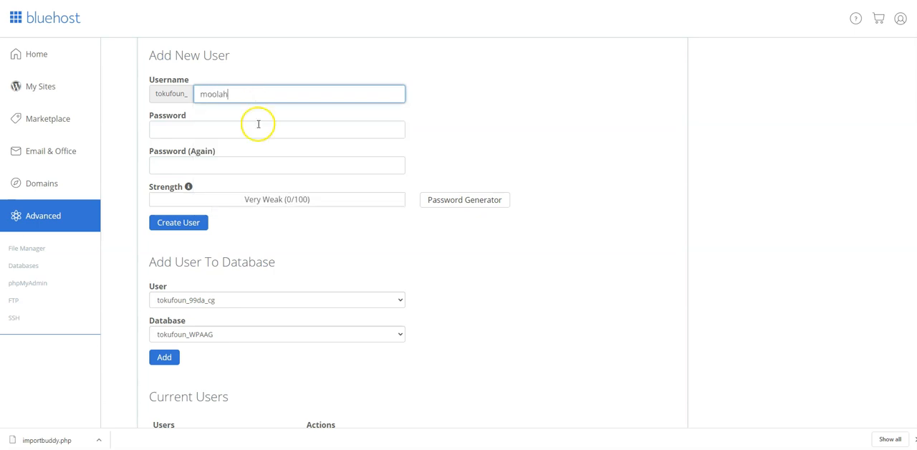
Generate a password for the new database user, copy it, apply it and create the user
{"action": "left_click", "coordinate": [258, 124]}
{"action": "left_click", "coordinate": [446, 199]}
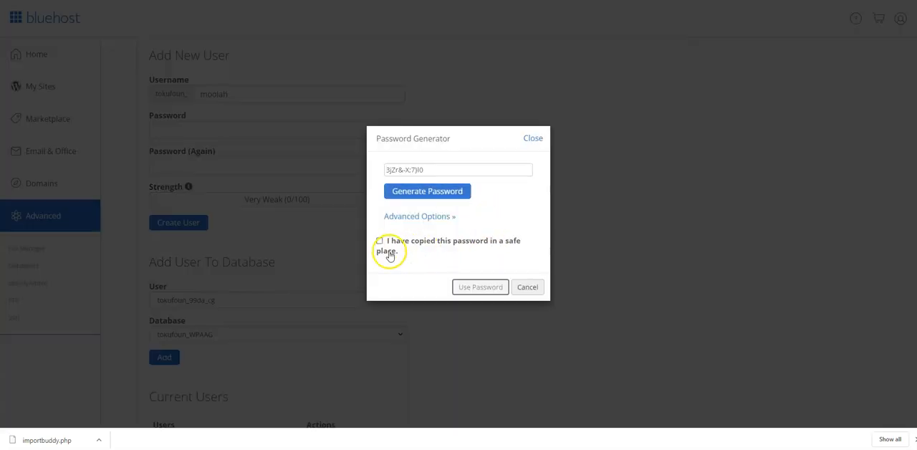
{"action": "left_click", "coordinate": [438, 171]}
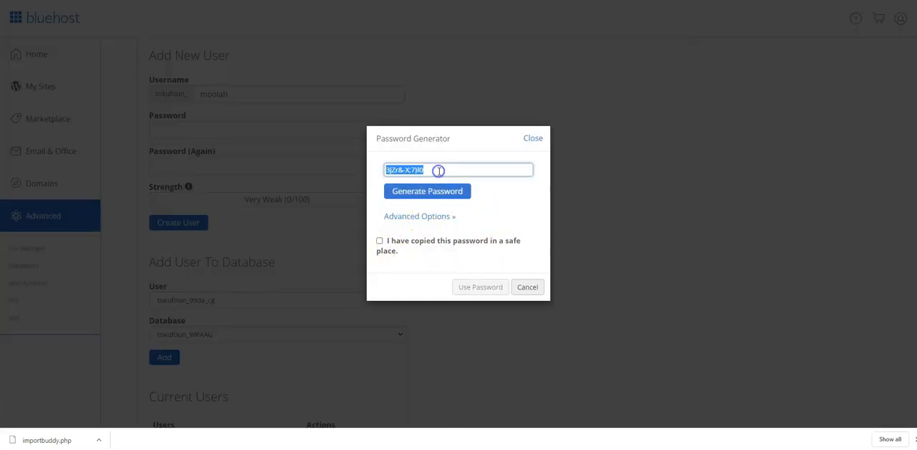
{"action": "left_click", "coordinate": [380, 242]}
{"action": "left_click", "coordinate": [492, 286]}
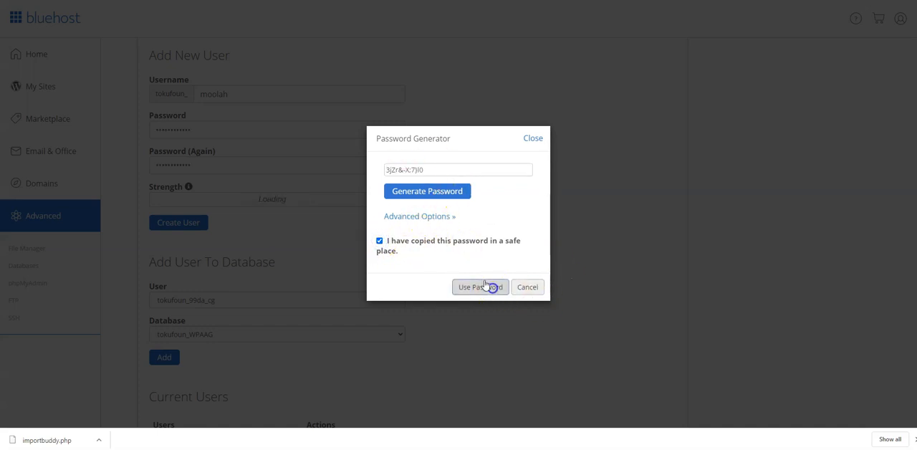
{"action": "left_click", "coordinate": [189, 222]}
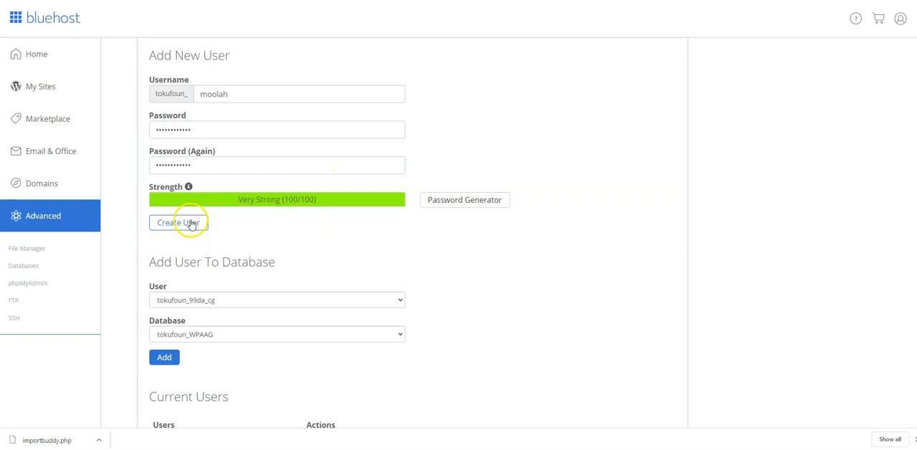
Switch to the Notepad note and record the copied database password on a second line labelled password
{"action": "key", "text": "alt+Tab"}
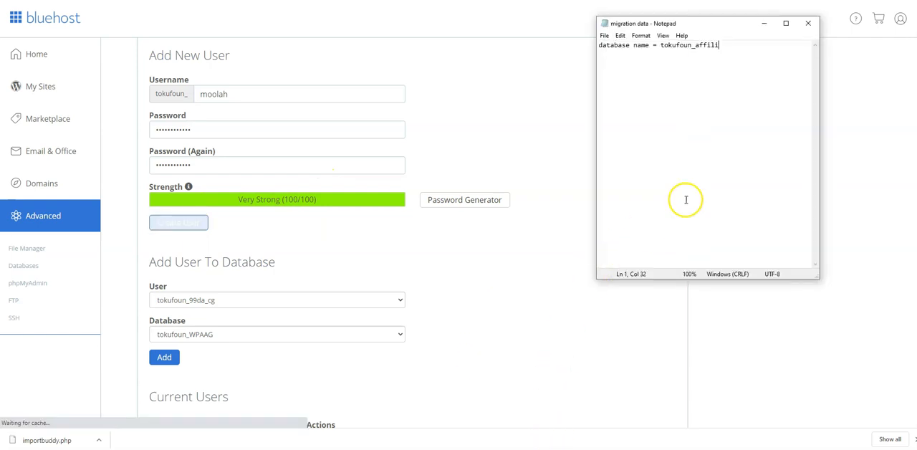
{"action": "left_click", "coordinate": [727, 45]}
{"action": "key", "text": "Return"}
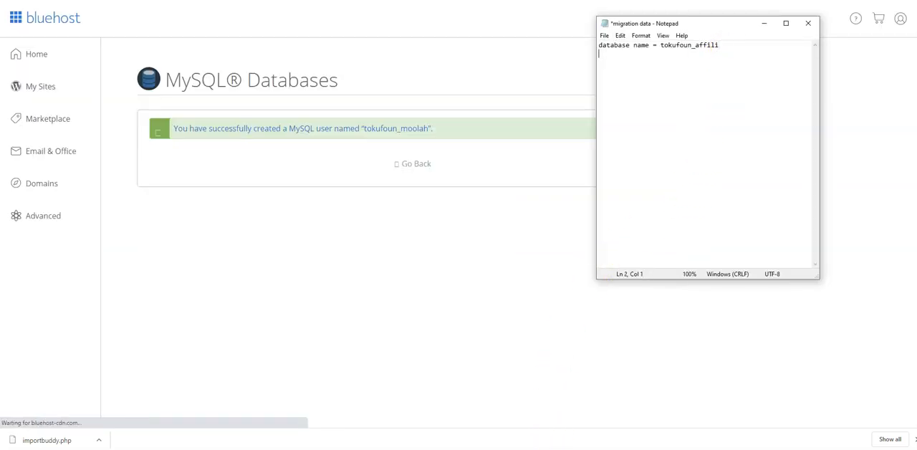
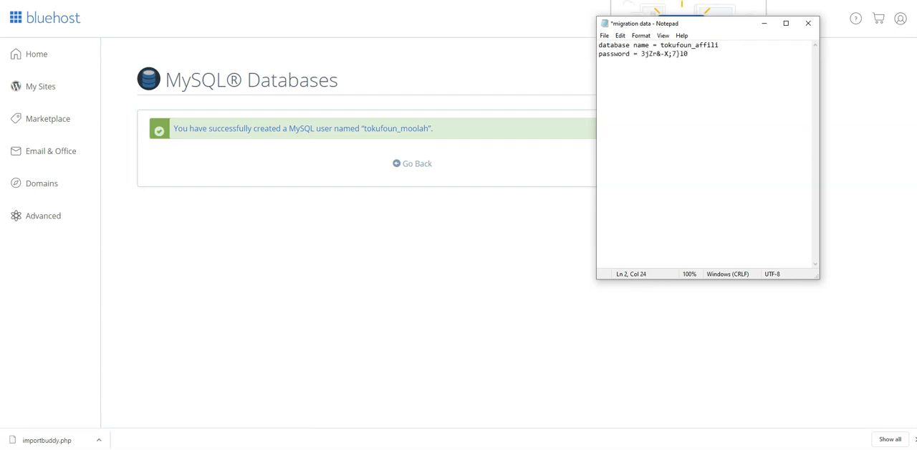
{"action": "left_click", "coordinate": [364, 128]}
{"action": "left_click_drag", "start_coordinate": [365, 128], "coordinate": [421, 131]}
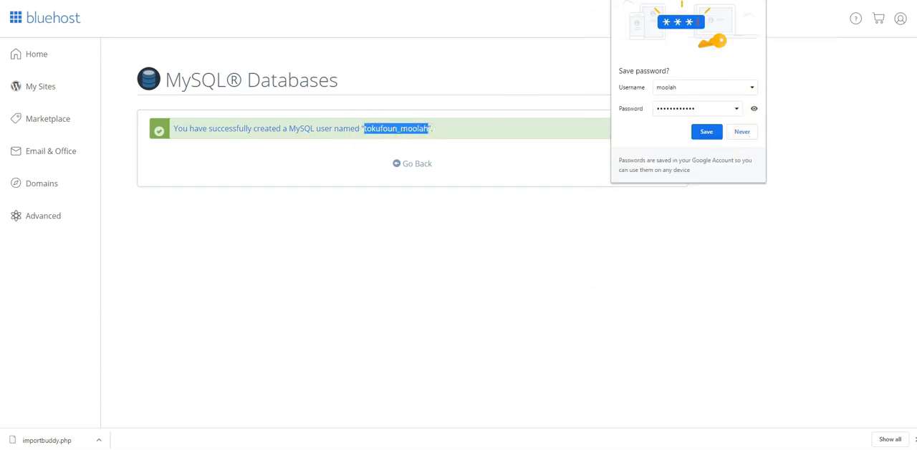
{"action": "left_click", "coordinate": [756, 1]}
{"action": "left_click", "coordinate": [501, 449]}
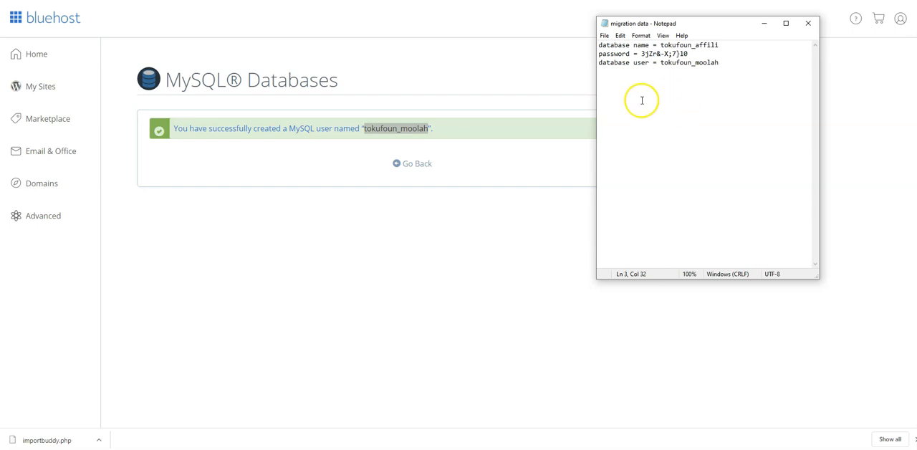
Return to the MySQL Databases page to look through it, and go back from the file upload to the public_html/affilimoolah folder
{"action": "left_click", "coordinate": [507, 184]}
{"action": "left_click", "coordinate": [429, 166]}
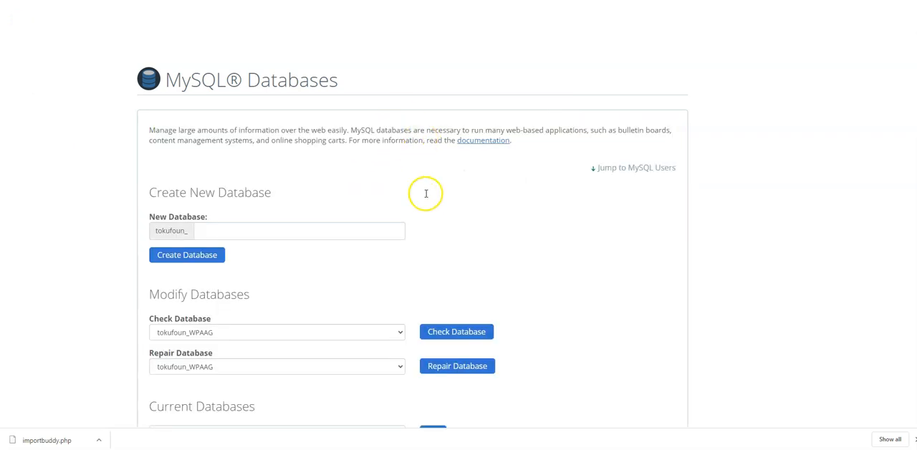
{"action": "scroll", "coordinate": [425, 287], "scroll_direction": "down", "scroll_amount": 2}
{"action": "scroll", "coordinate": [424, 287], "scroll_direction": "up", "scroll_amount": 2}
{"action": "scroll", "coordinate": [432, 255], "scroll_direction": "down", "scroll_amount": 4}
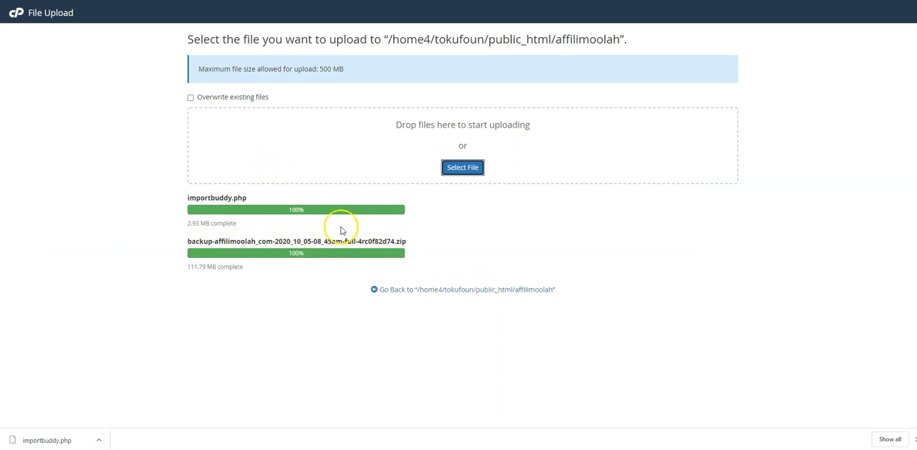
{"action": "left_click", "coordinate": [501, 291]}
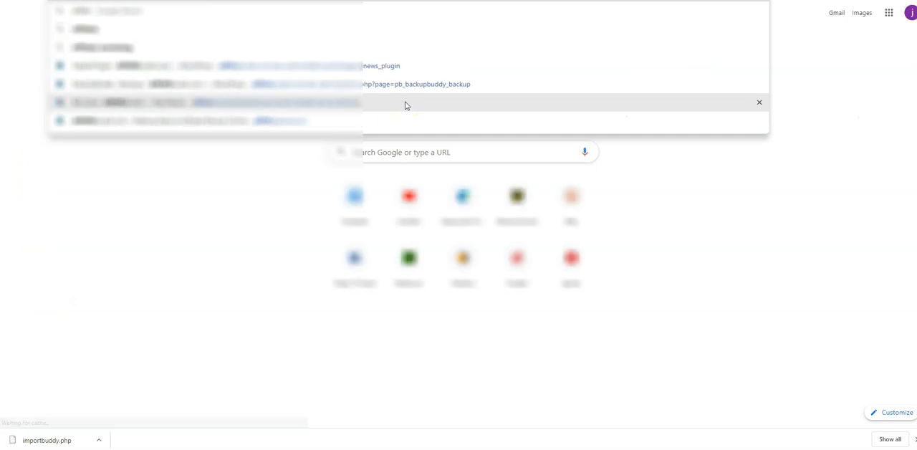
Try to open affilimoolah.com/importbuddy.php in a new browser tab
{"action": "type", "text": "ster"}
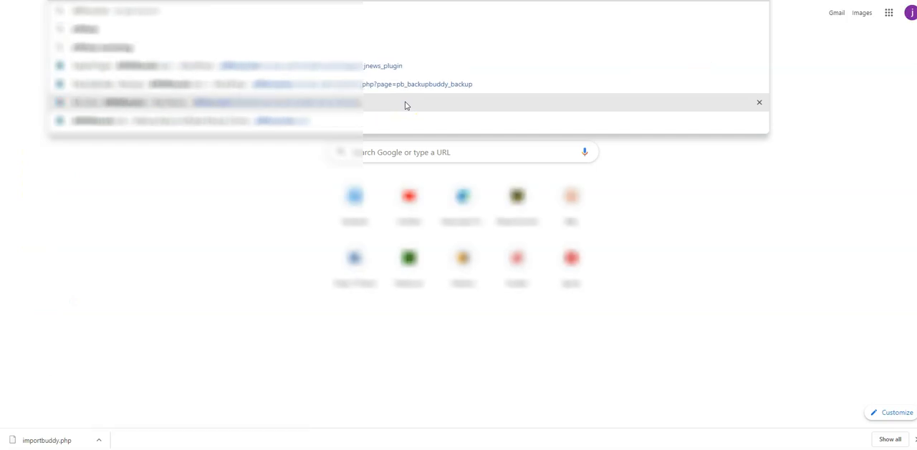
{"action": "type", "text": ".com"}
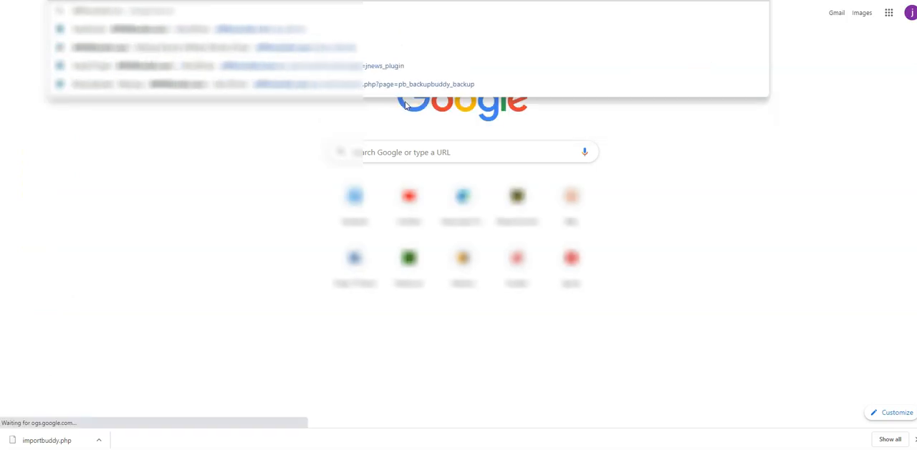
{"action": "type", "text": "/import"}
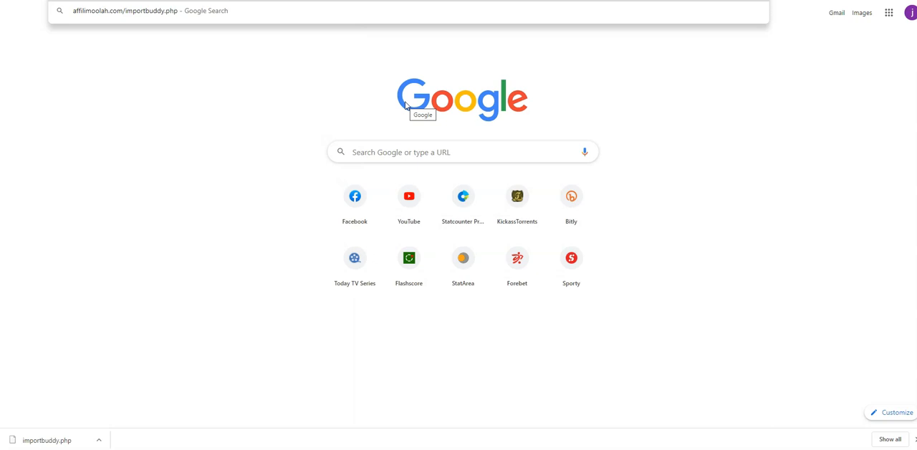
{"action": "type", "text": "buddy.php"}
{"action": "key", "text": "Return"}
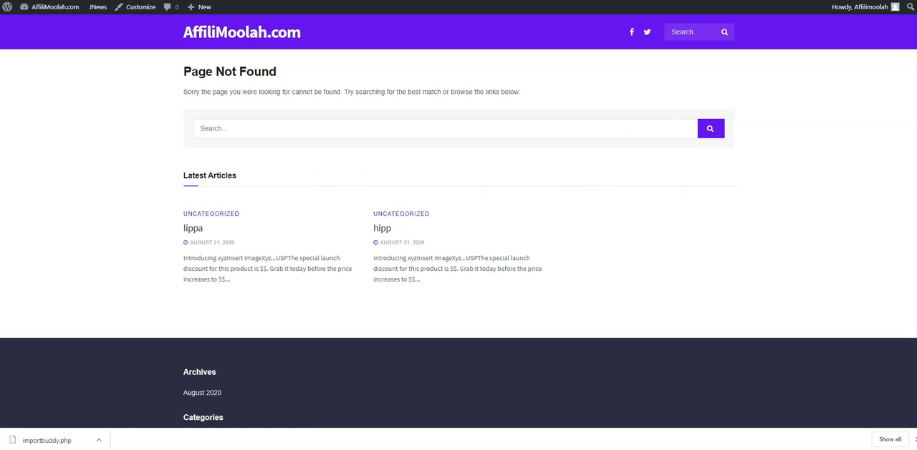
{"action": "left_click", "coordinate": [748, 1]}
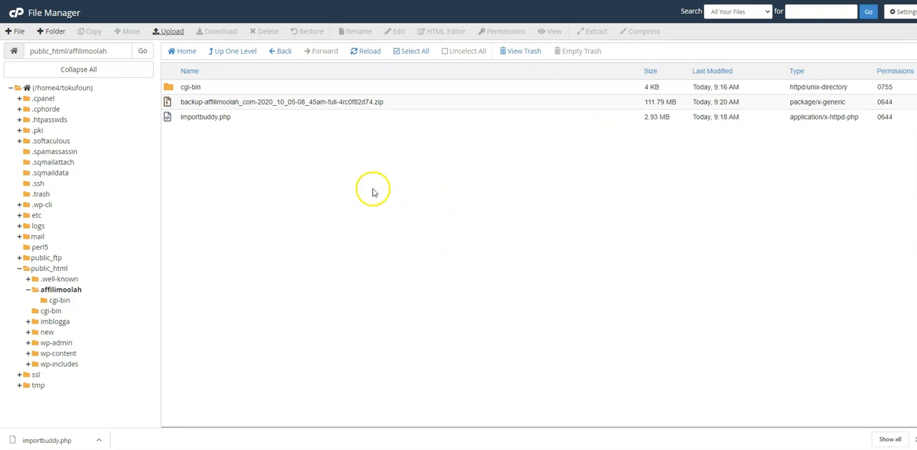
Select importbuddy.php in the affilimoolah folder, open the site's ImportBuddy page and authenticate with the ImportBuddy password
{"action": "left_click", "coordinate": [208, 117]}
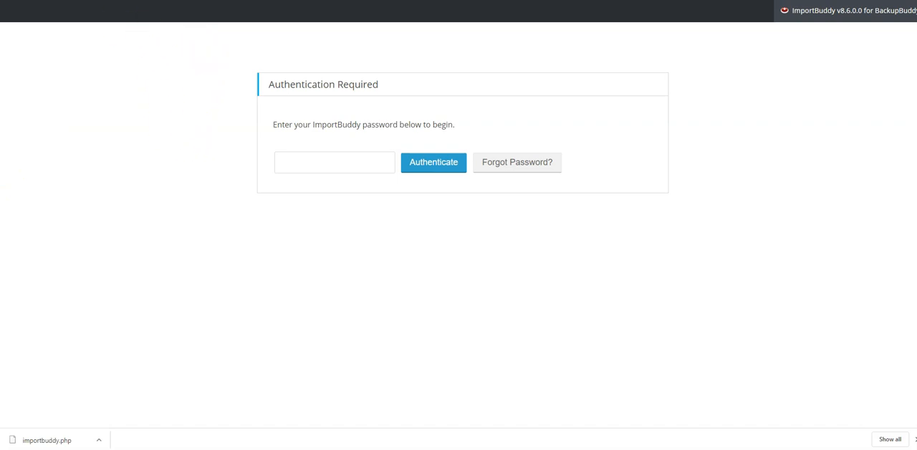
{"action": "key", "text": "Return"}
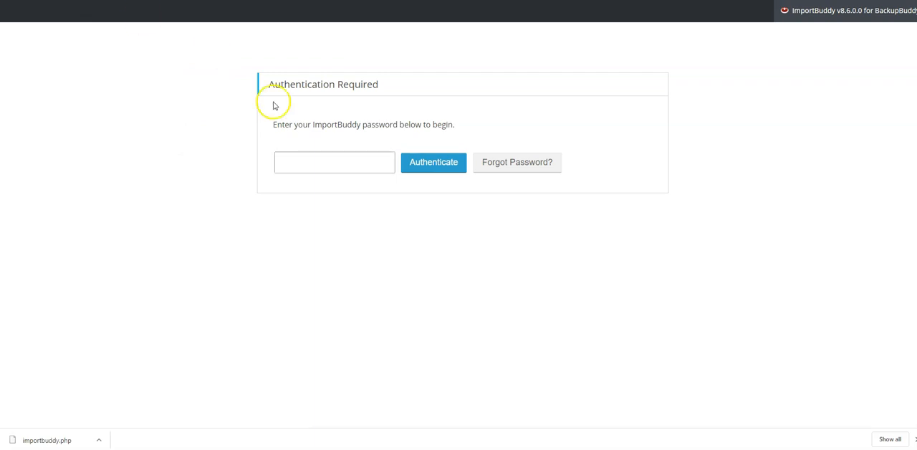
{"action": "left_click", "coordinate": [317, 155]}
{"action": "left_click", "coordinate": [340, 160]}
{"action": "left_click", "coordinate": [341, 159]}
{"action": "left_click", "coordinate": [342, 156]}
{"action": "left_click", "coordinate": [344, 164]}
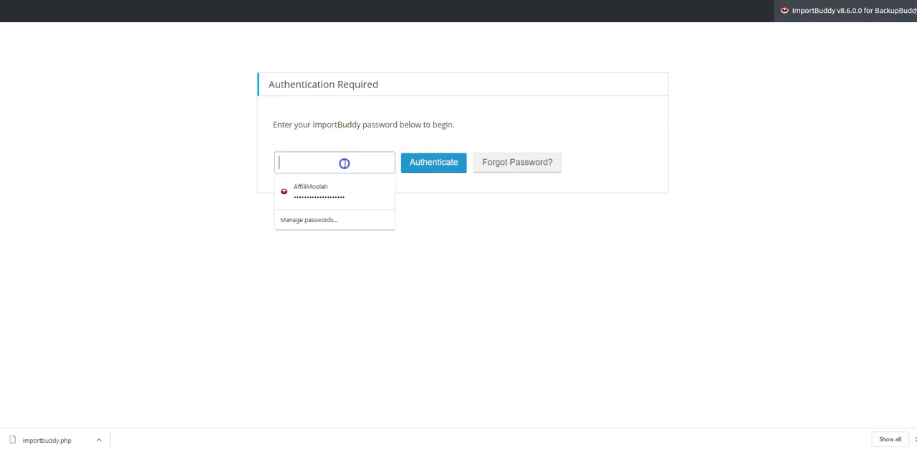
{"action": "type", "text": "••"}
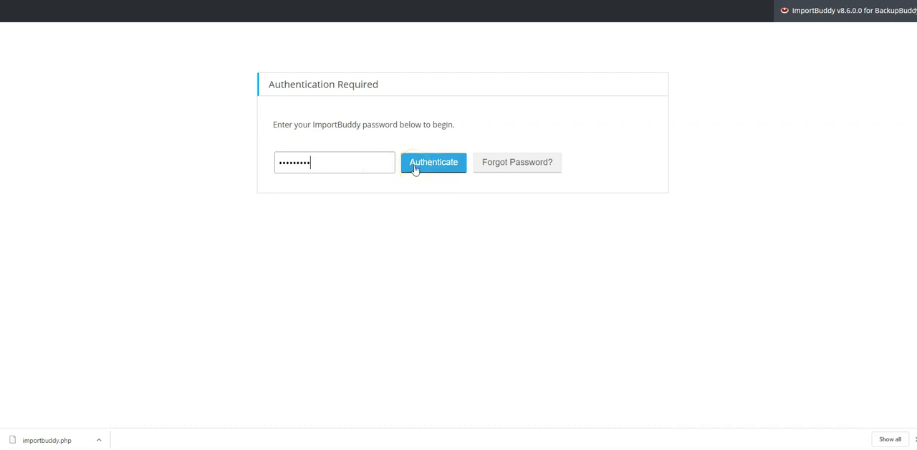
{"action": "left_click", "coordinate": [414, 166]}
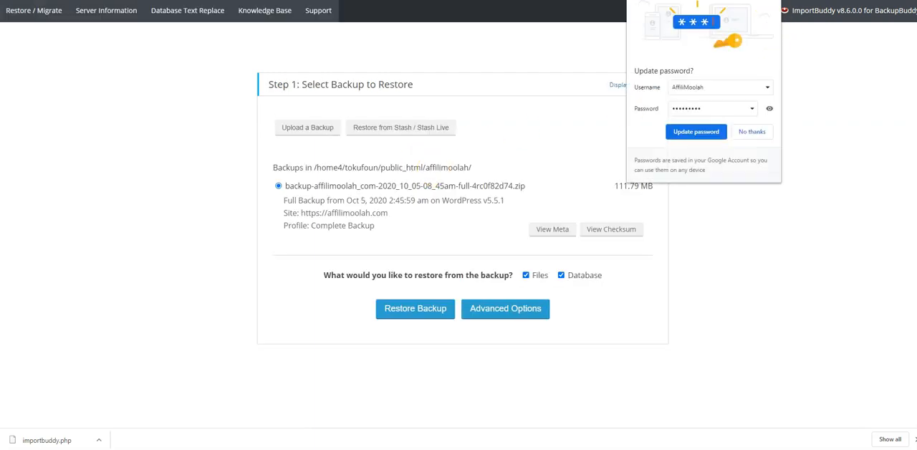
{"action": "left_click", "coordinate": [773, 0]}
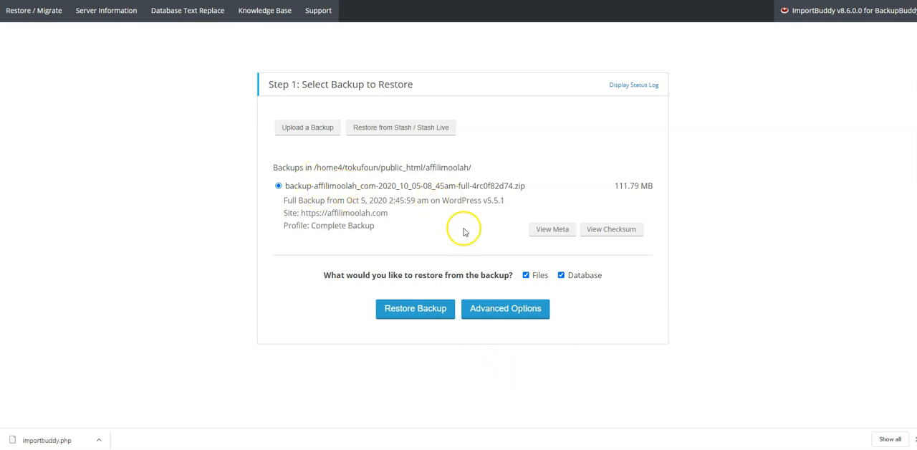
Restore the listed full backup with both files and database, and set the new database server to localhost
{"action": "left_click", "coordinate": [417, 313]}
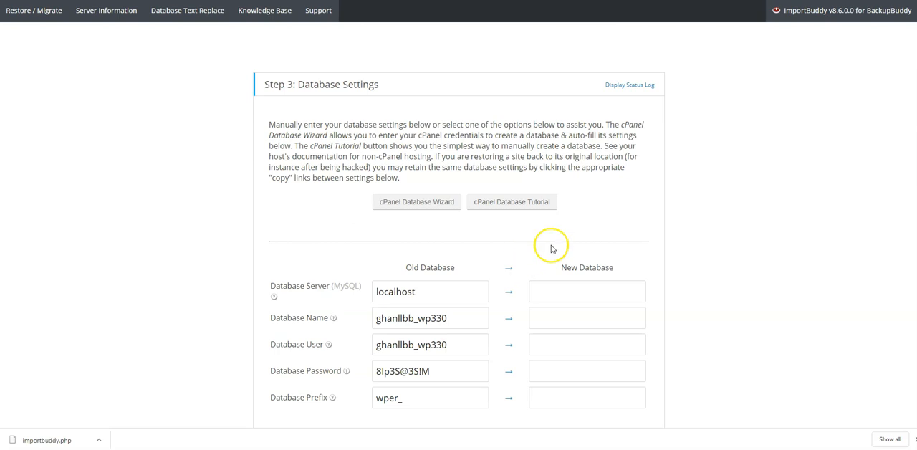
{"action": "scroll", "coordinate": [550, 247], "scroll_direction": "down", "scroll_amount": 2}
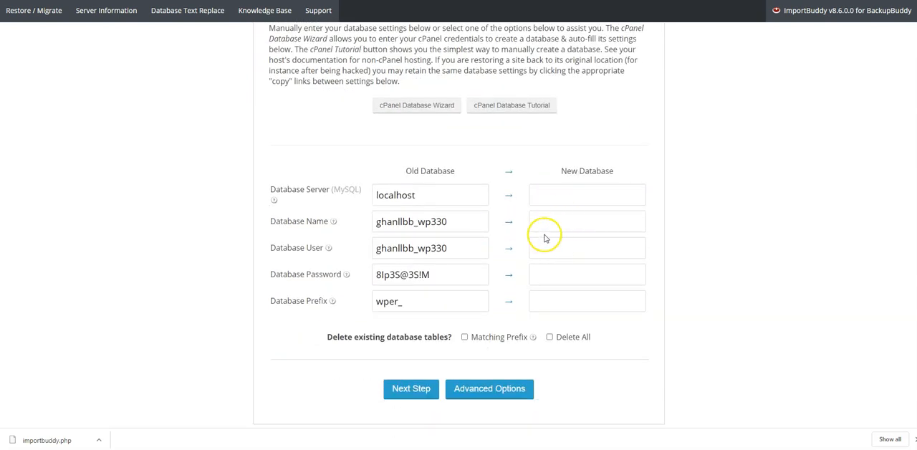
{"action": "left_click", "coordinate": [557, 197]}
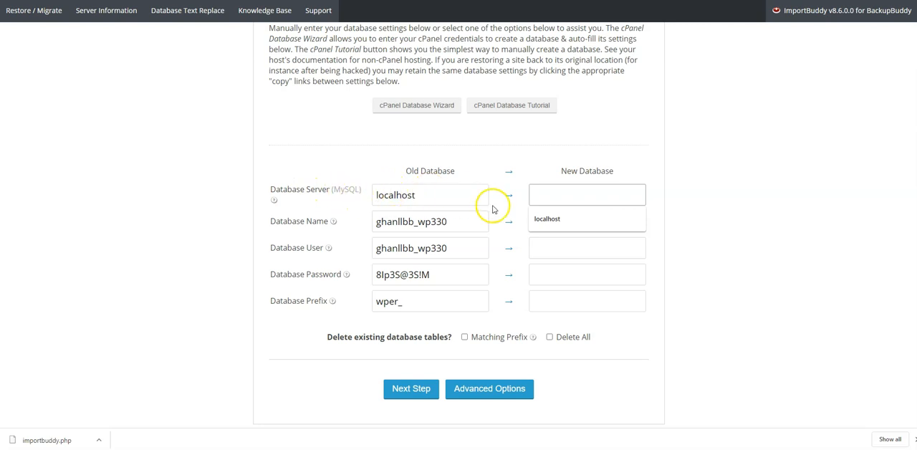
{"action": "left_click", "coordinate": [545, 216]}
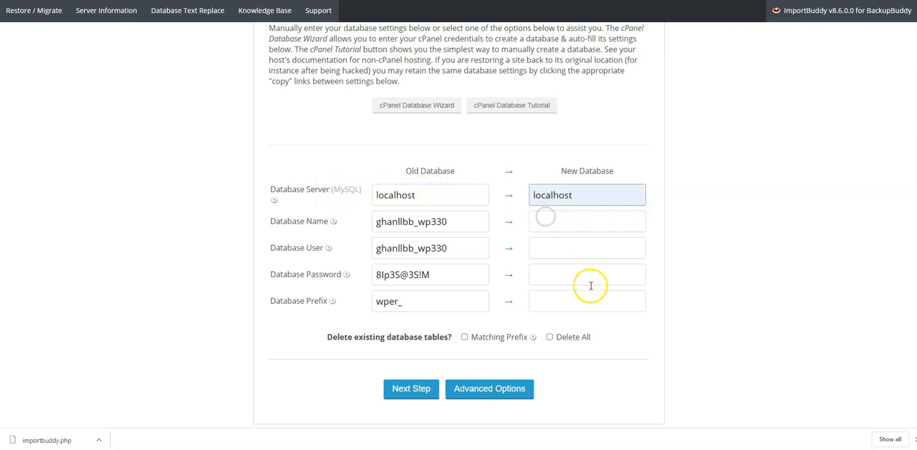
Copy the database name from the Notepad note and set the new database name to tokufoun_affili in ImportBuddy
{"action": "left_click", "coordinate": [630, 449]}
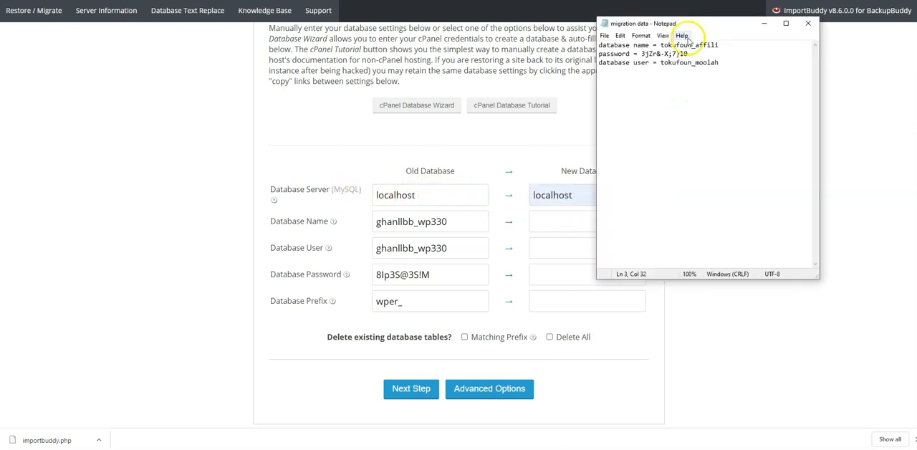
{"action": "left_click_drag", "start_coordinate": [683, 23], "coordinate": [740, 94]}
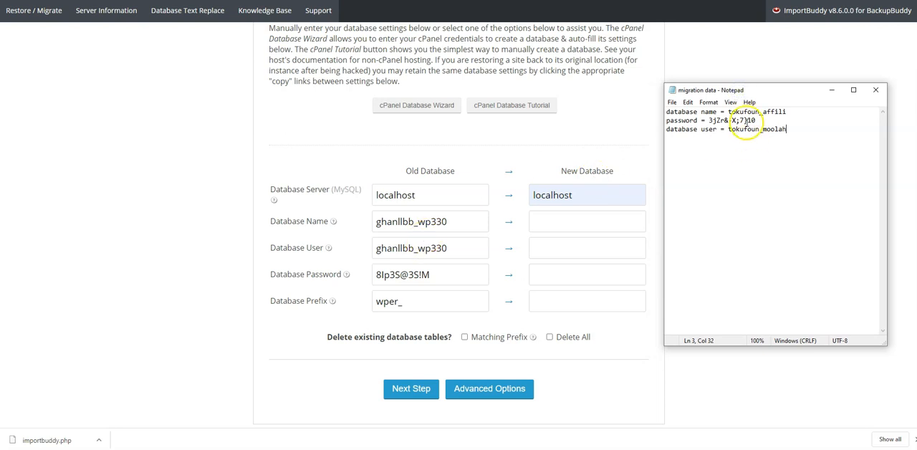
{"action": "left_click_drag", "start_coordinate": [752, 112], "coordinate": [800, 112]}
{"action": "key", "text": "ctrl+c"}
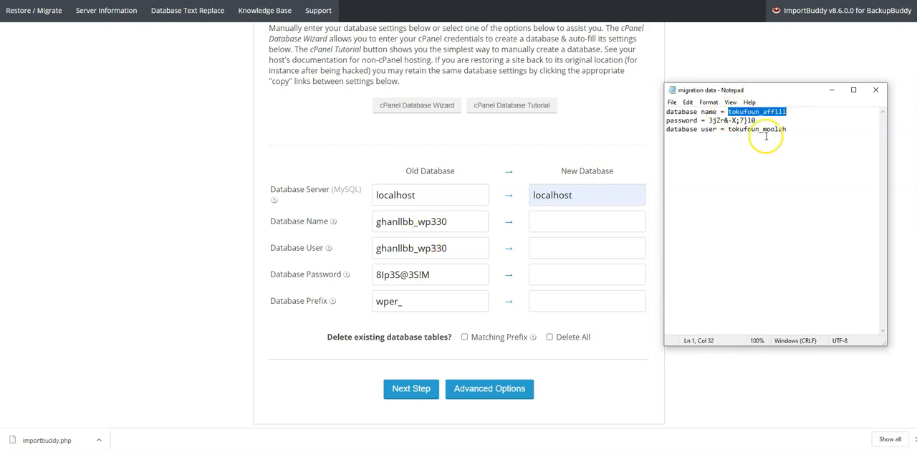
{"action": "left_click", "coordinate": [575, 221]}
{"action": "key", "text": "ctrl+v"}
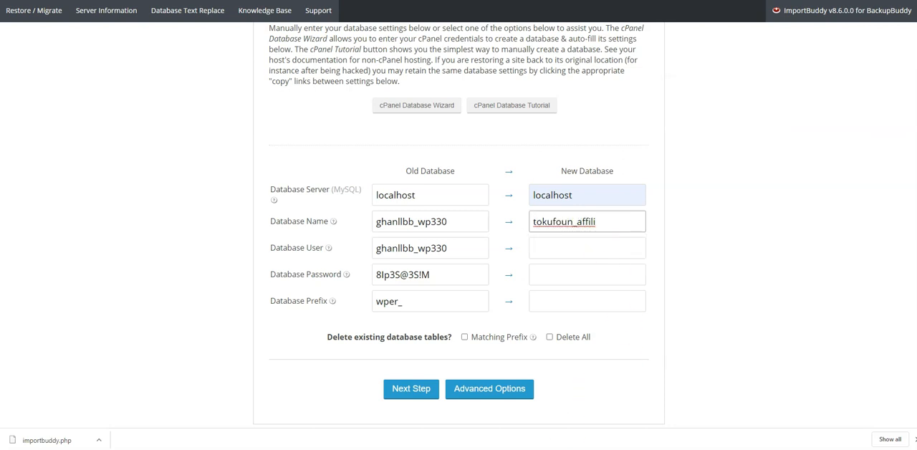
{"action": "key", "text": "alt+Tab"}
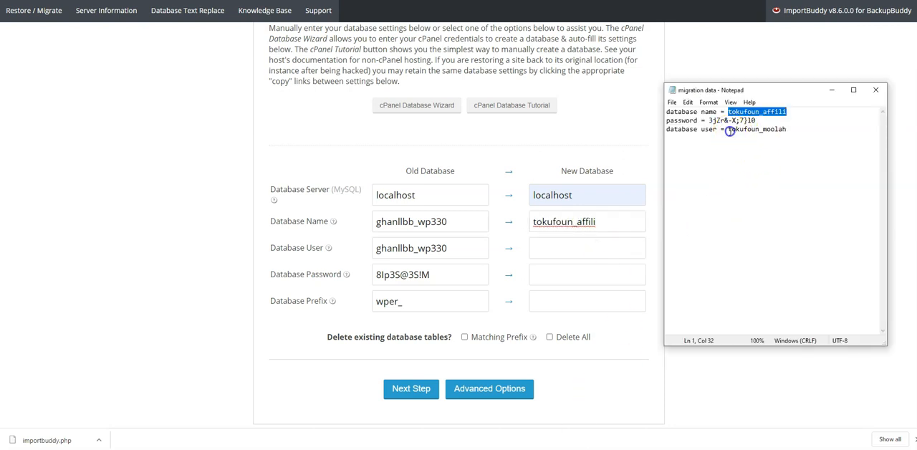
{"action": "left_click_drag", "start_coordinate": [729, 129], "coordinate": [787, 129]}
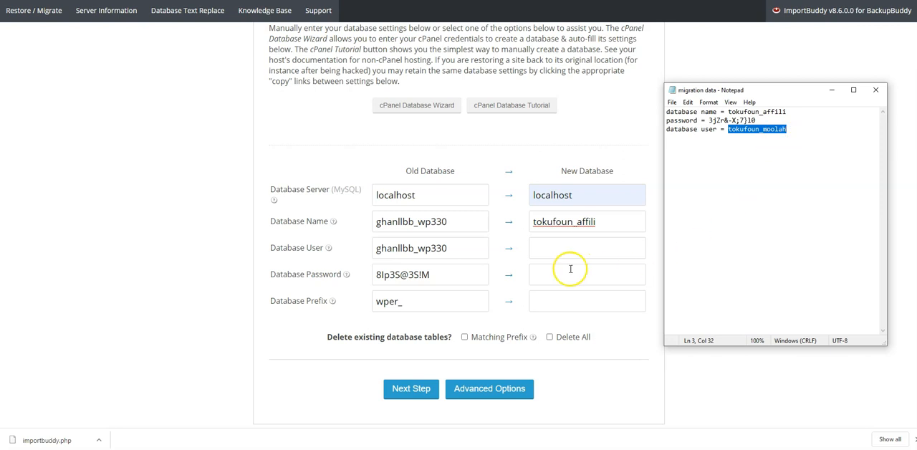
{"action": "left_click", "coordinate": [548, 249]}
{"action": "type", "text": "tokufoun_moolah"}
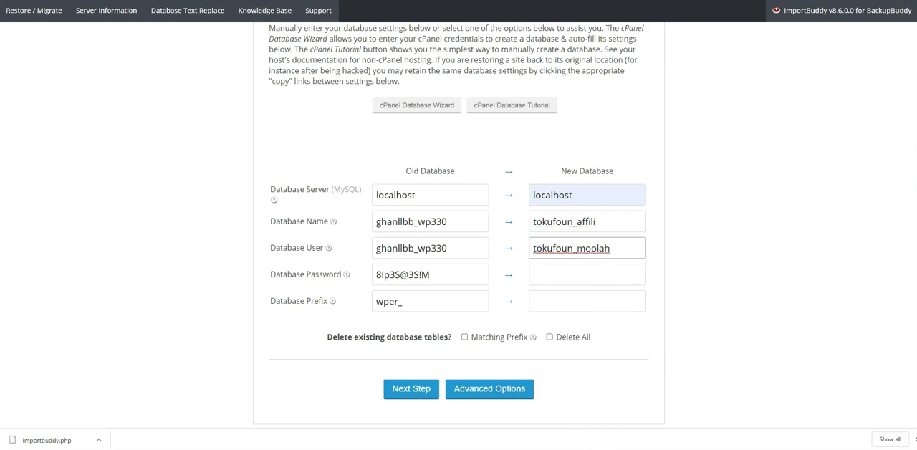
Copy the database password from the Notepad note into ImportBuddy's new database password field
{"action": "key", "text": "alt+Tab"}
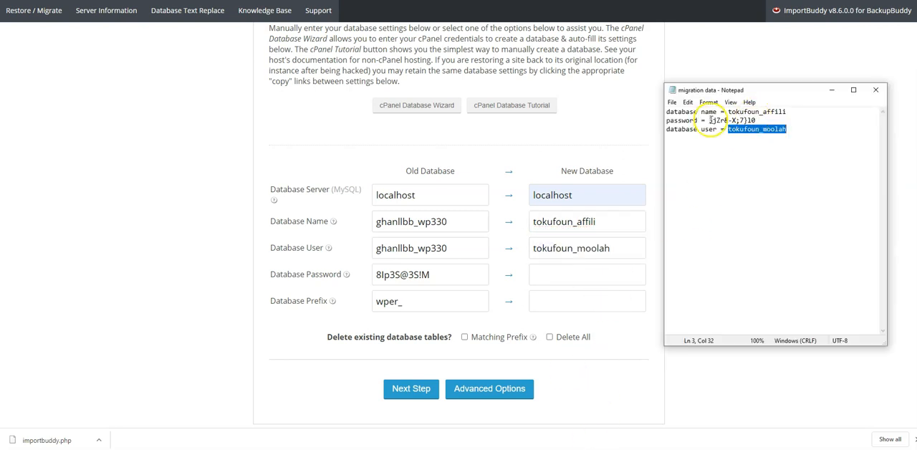
{"action": "left_click_drag", "start_coordinate": [709, 120], "coordinate": [755, 121]}
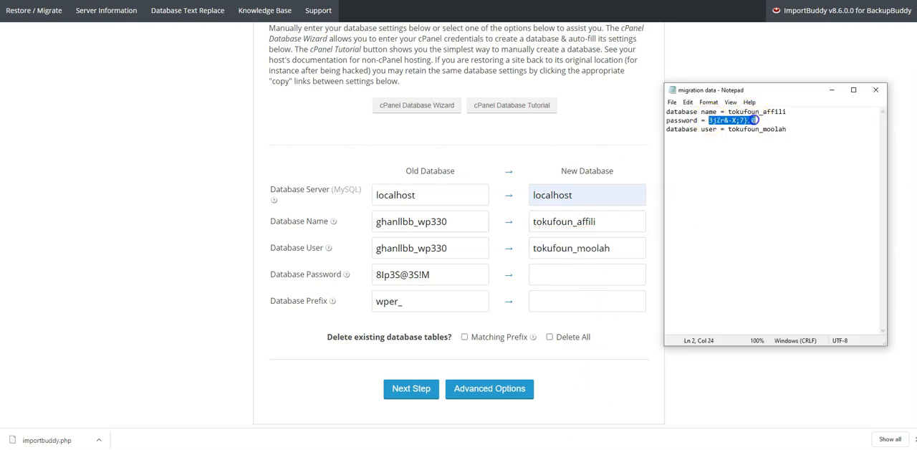
{"action": "left_click", "coordinate": [570, 269]}
{"action": "key", "text": "ctrl+v"}
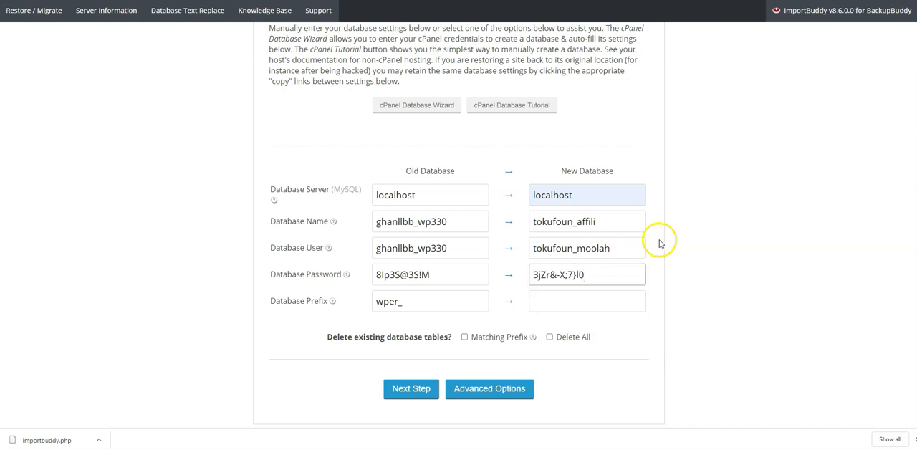
Set the new database prefix to klp_ and submit the database settings
{"action": "left_click", "coordinate": [562, 298]}
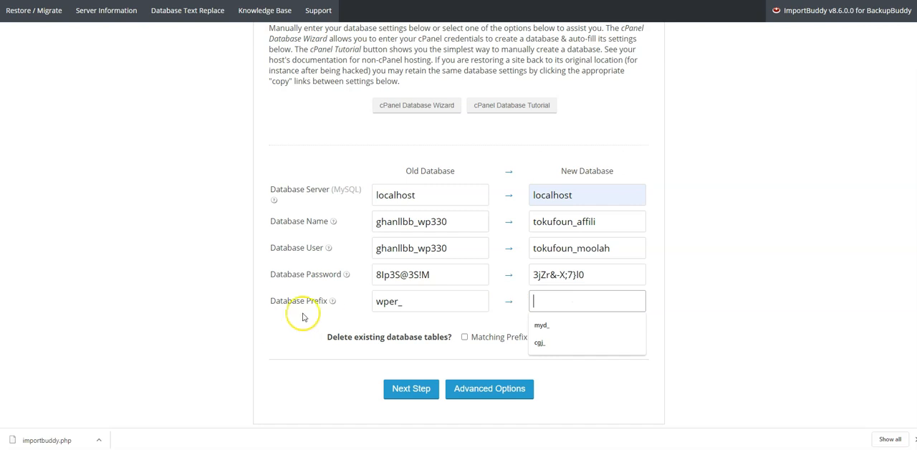
{"action": "left_click", "coordinate": [650, 290]}
{"action": "left_click", "coordinate": [599, 302]}
{"action": "type", "text": "wp"}
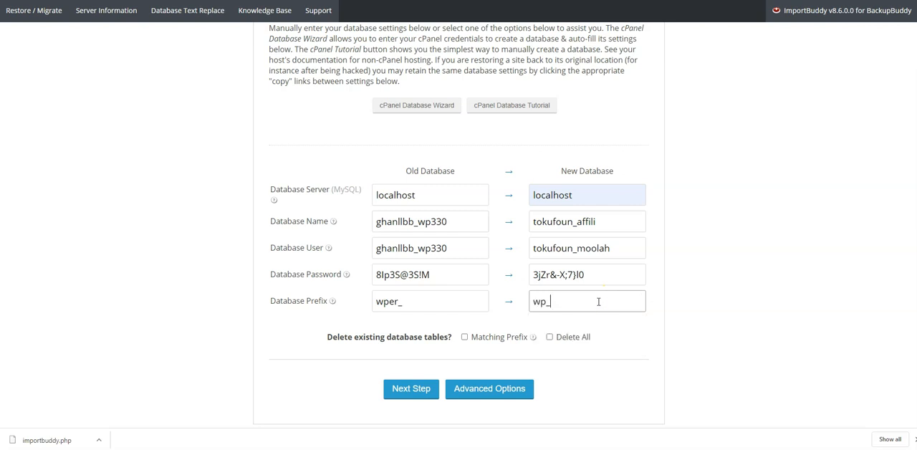
{"action": "type", "text": "_"}
{"action": "left_click_drag", "start_coordinate": [548, 302], "coordinate": [537, 302]}
{"action": "left_click", "coordinate": [649, 364]}
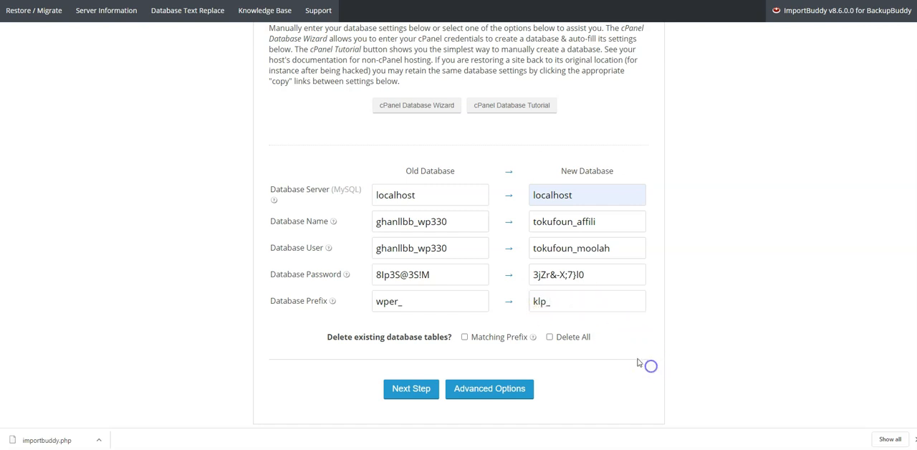
{"action": "left_click", "coordinate": [421, 395]}
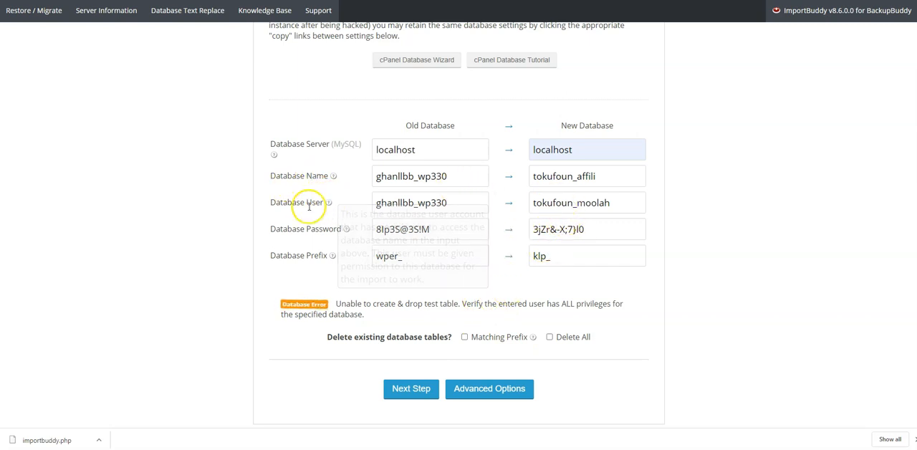
Switch to Bluehost's MySQL Databases page and add the user tokufoun_moolah to the database tokufoun_affili
{"action": "left_click_drag", "start_coordinate": [614, 203], "coordinate": [533, 205]}
{"action": "left_click_drag", "start_coordinate": [601, 179], "coordinate": [546, 178]}
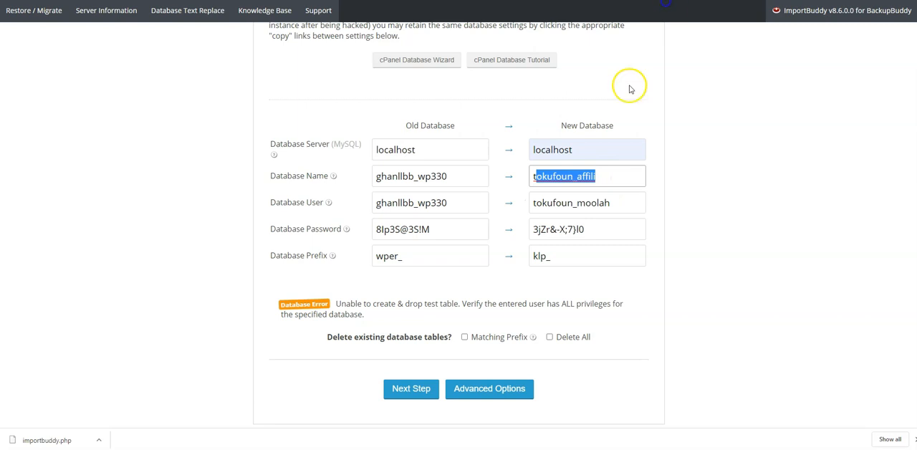
{"action": "left_click", "coordinate": [665, 3]}
{"action": "scroll", "coordinate": [506, 253], "scroll_direction": "up", "scroll_amount": 3}
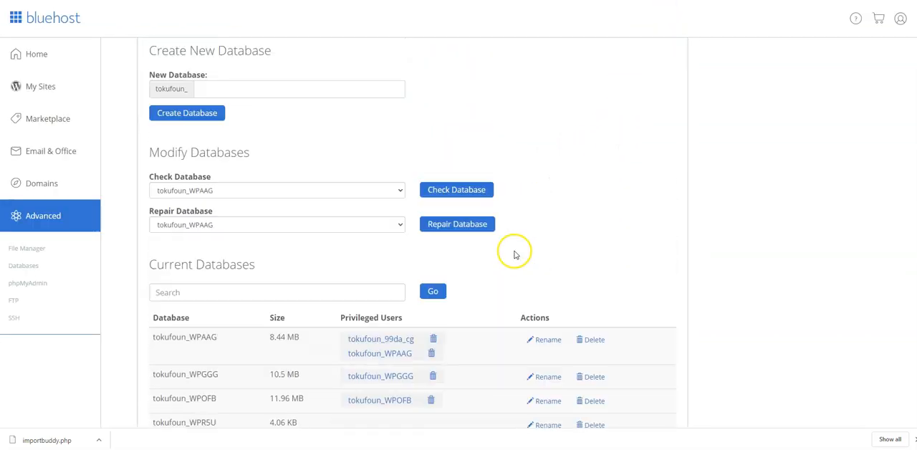
{"action": "scroll", "coordinate": [514, 255], "scroll_direction": "up", "scroll_amount": 1}
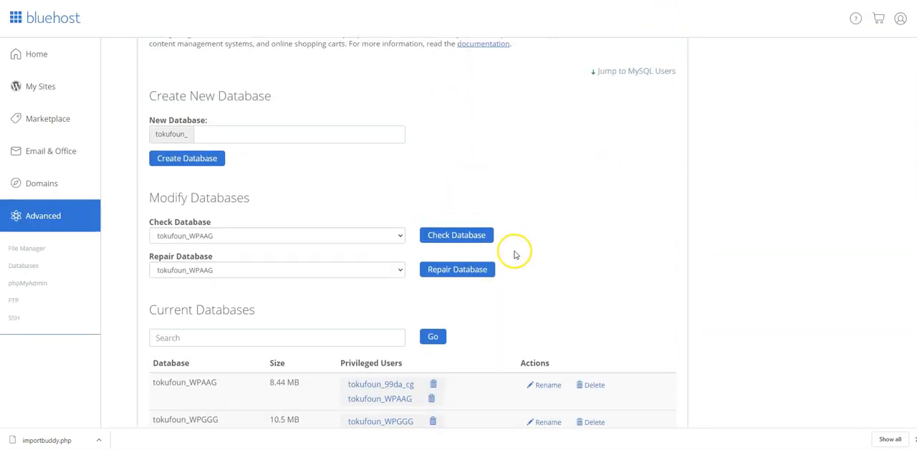
{"action": "left_click", "coordinate": [611, 74]}
{"action": "scroll", "coordinate": [473, 241], "scroll_direction": "down", "scroll_amount": 3}
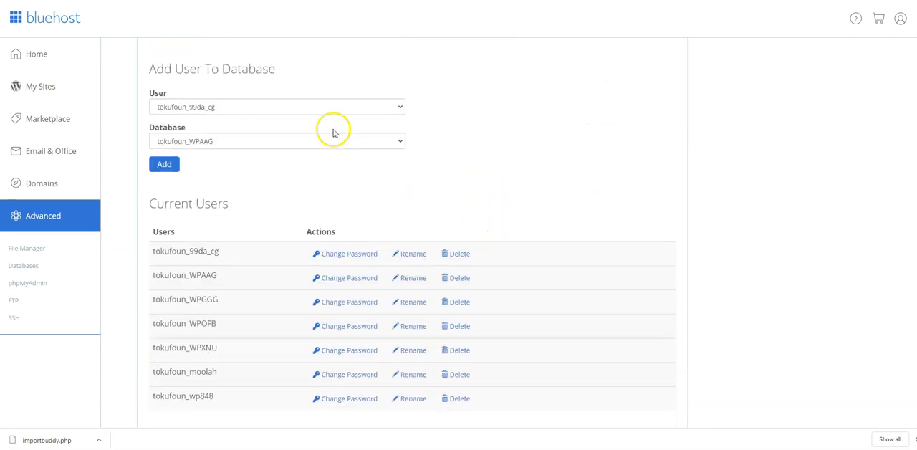
{"action": "left_click", "coordinate": [317, 107]}
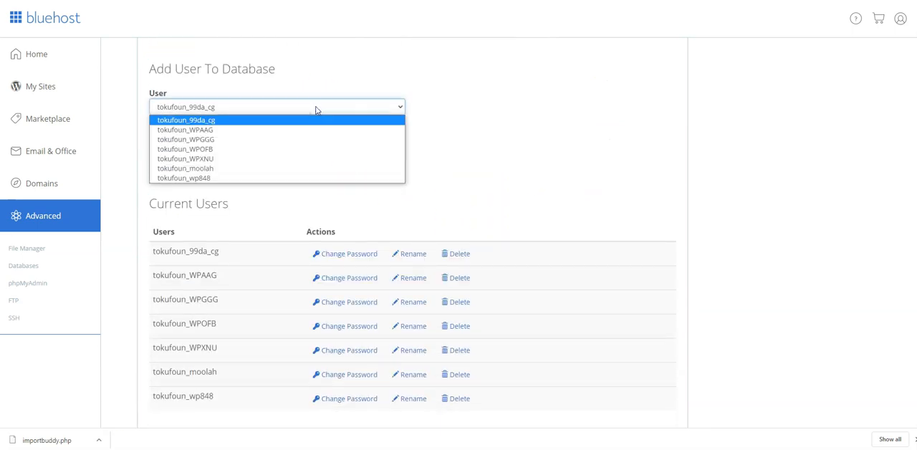
{"action": "left_click", "coordinate": [260, 169]}
{"action": "left_click", "coordinate": [350, 143]}
{"action": "left_click", "coordinate": [303, 195]}
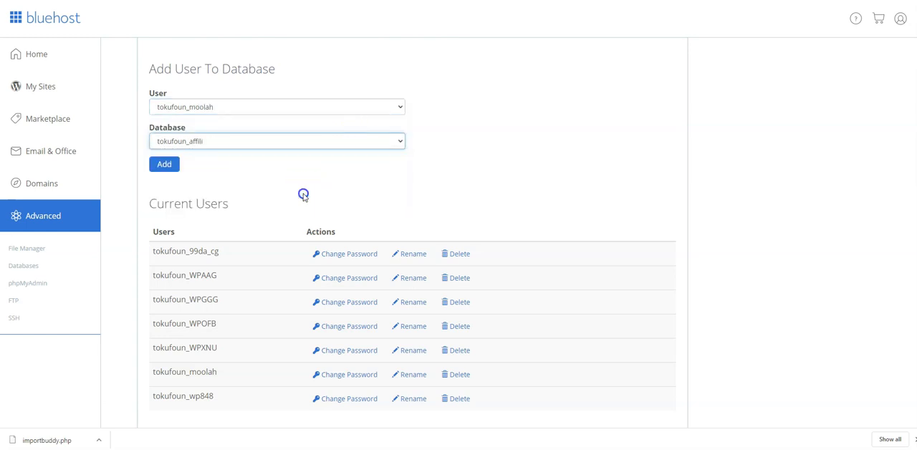
{"action": "left_click", "coordinate": [166, 164]}
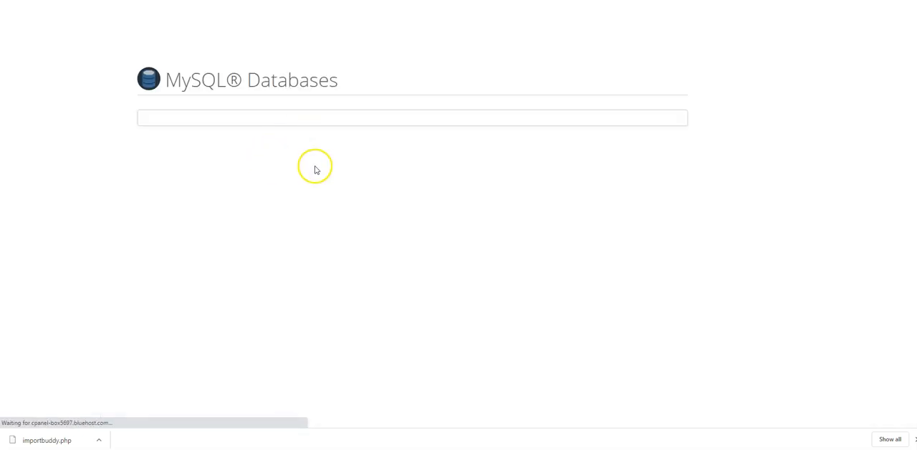
Grant tokufoun_moolah ALL PRIVILEGES on the tokufoun_affili database and save the changes
{"action": "scroll", "coordinate": [407, 162], "scroll_direction": "down", "scroll_amount": 3}
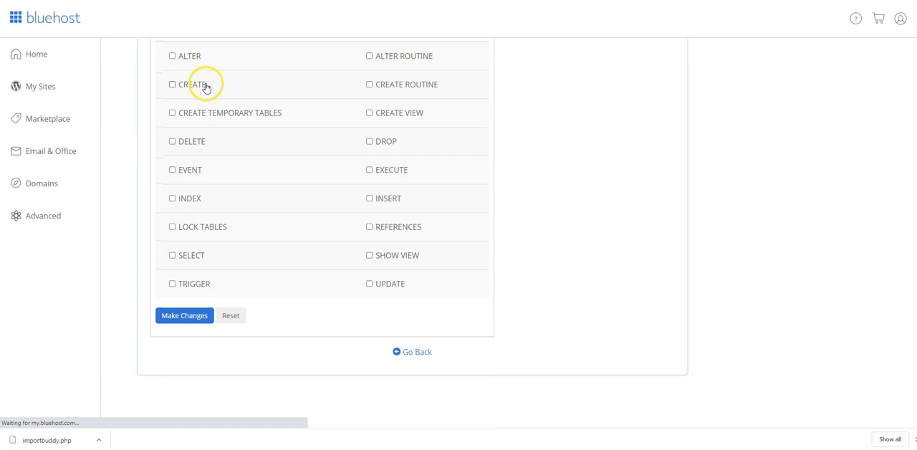
{"action": "scroll", "coordinate": [205, 86], "scroll_direction": "up", "scroll_amount": 2}
{"action": "left_click", "coordinate": [200, 121]}
{"action": "left_click_drag", "start_coordinate": [166, 75], "coordinate": [199, 93]}
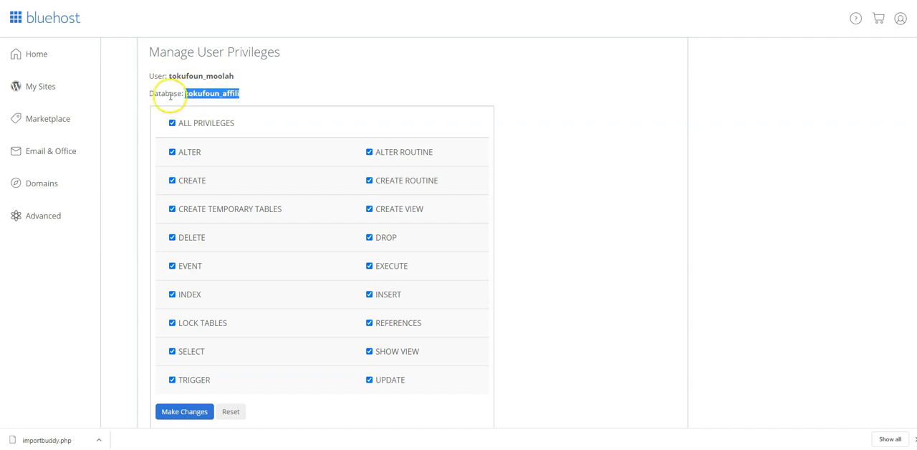
{"action": "left_click", "coordinate": [179, 94]}
{"action": "scroll", "coordinate": [363, 170], "scroll_direction": "down", "scroll_amount": 2}
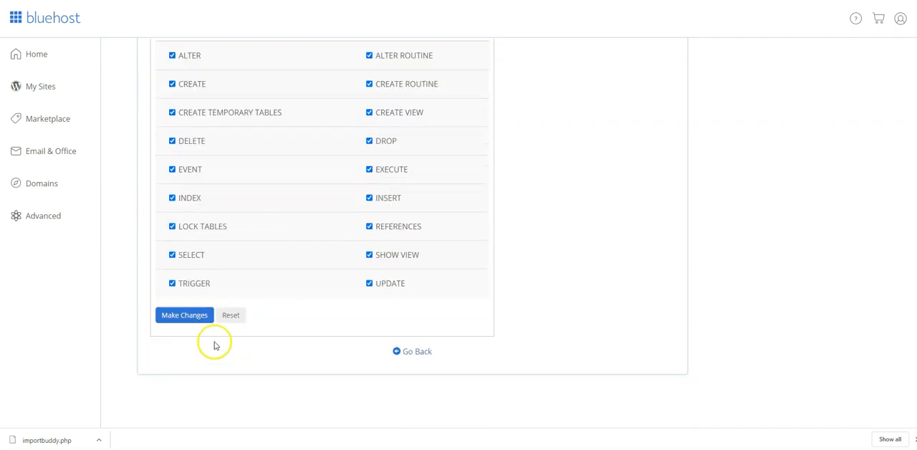
{"action": "left_click", "coordinate": [194, 318]}
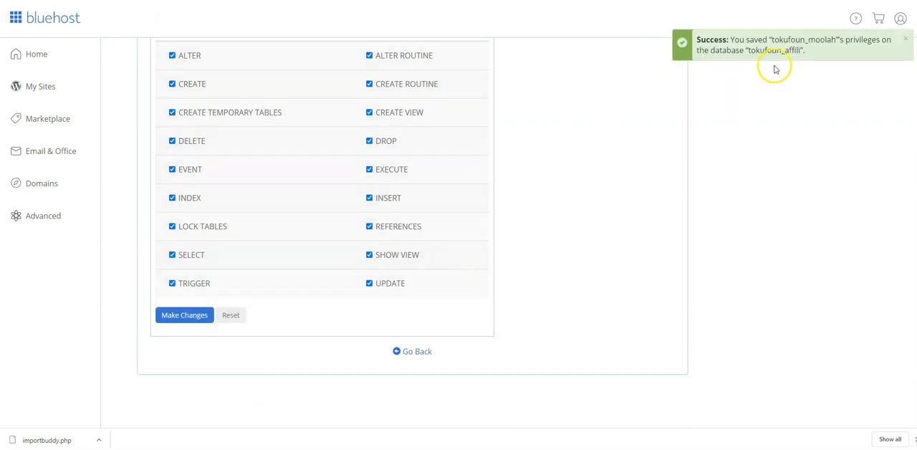
{"action": "key", "text": "ctrl+Tab"}
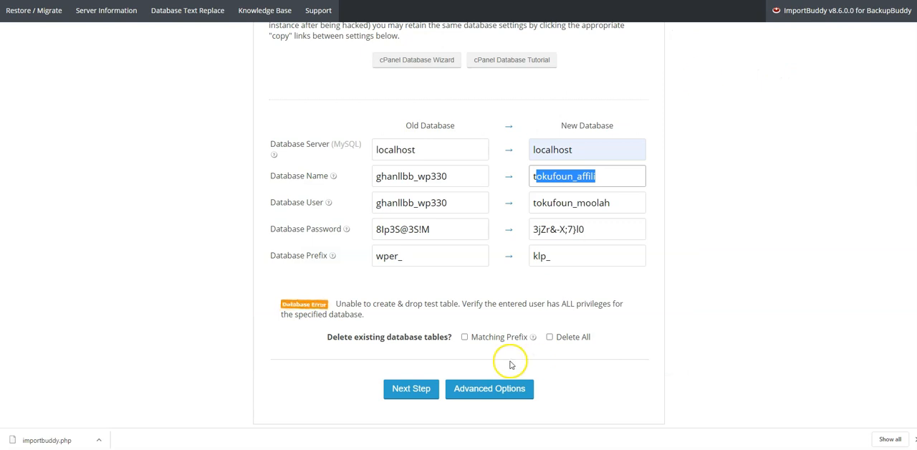
{"action": "left_click", "coordinate": [411, 394]}
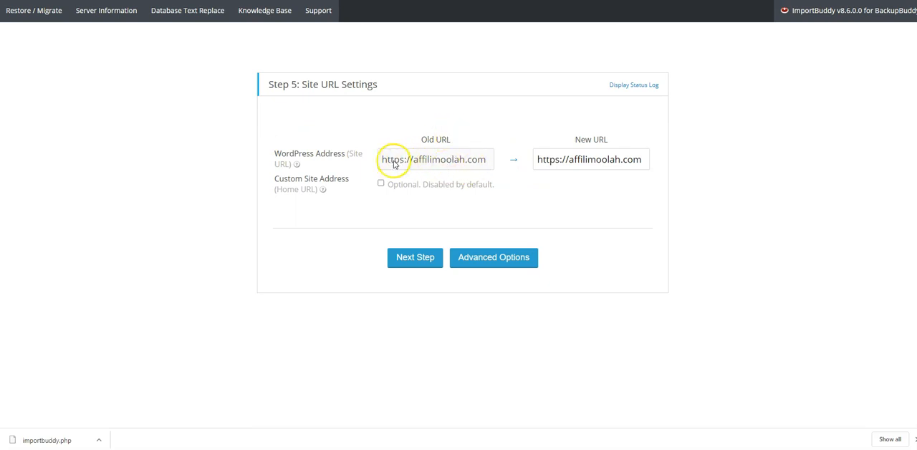
{"action": "left_click", "coordinate": [571, 160]}
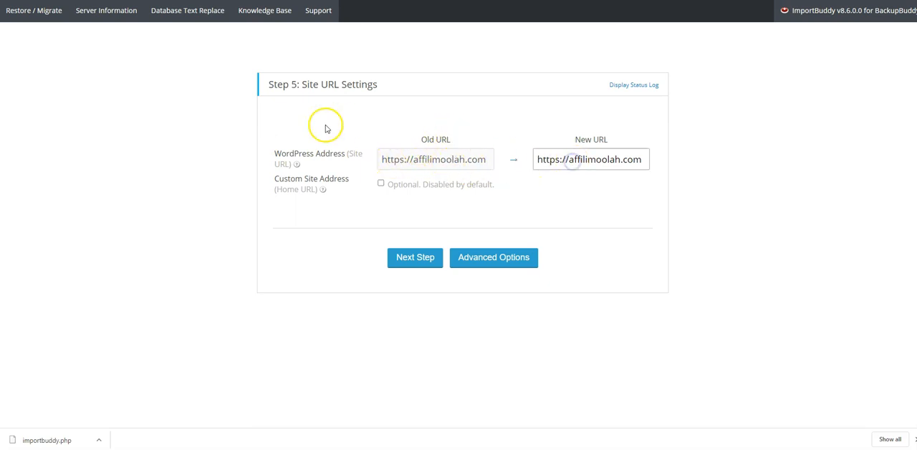
{"action": "left_click", "coordinate": [422, 262]}
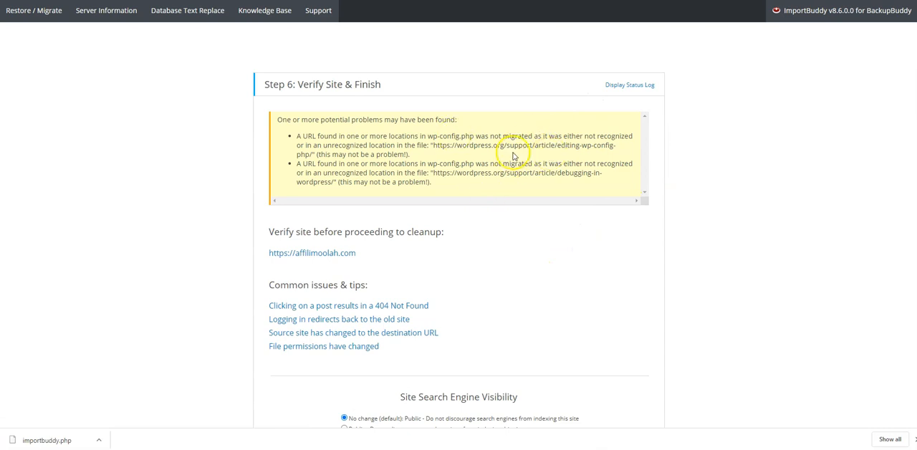
Open the restored affilimoolah.com site to verify it, and review ImportBuddy's search engine visibility and cleanup options
{"action": "scroll", "coordinate": [518, 252], "scroll_direction": "down", "scroll_amount": 1}
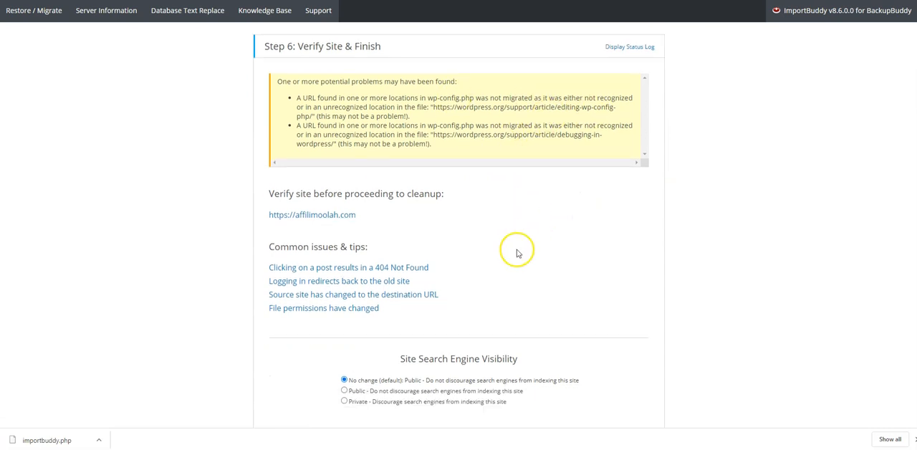
{"action": "scroll", "coordinate": [518, 252], "scroll_direction": "down", "scroll_amount": 1}
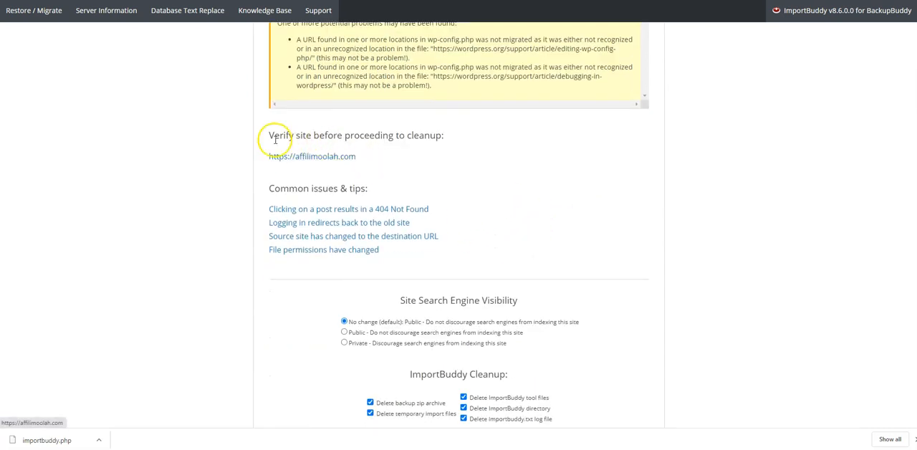
{"action": "left_click", "coordinate": [323, 158]}
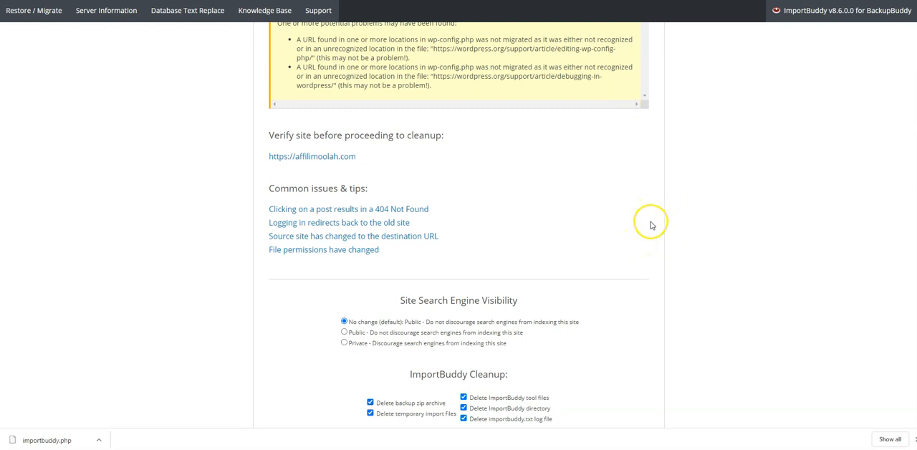
{"action": "scroll", "coordinate": [618, 247], "scroll_direction": "down", "scroll_amount": 1}
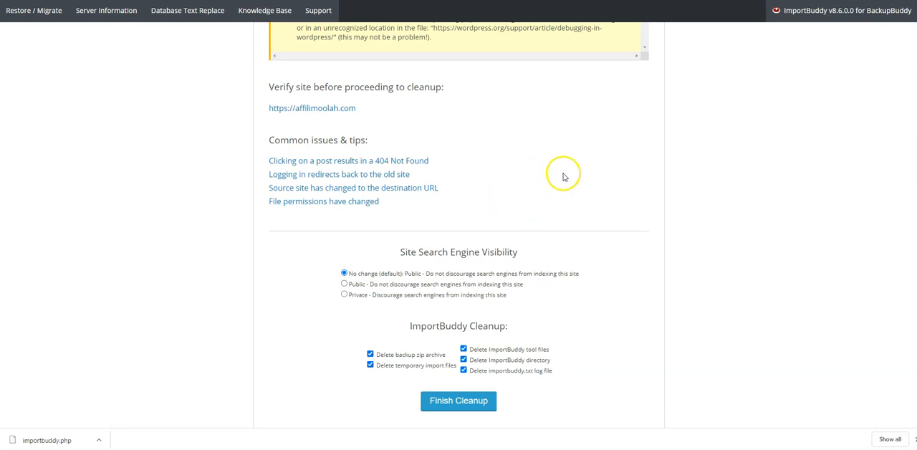
{"action": "scroll", "coordinate": [545, 210], "scroll_direction": "up", "scroll_amount": 2}
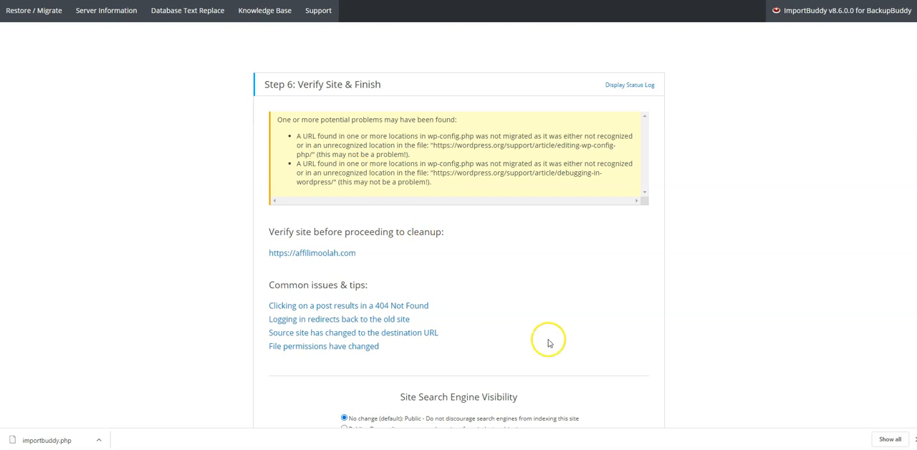
Add the line domainname.com/importbuddy.php below the database user in the migration data note in Notepad
{"action": "key", "text": "alt+Tab"}
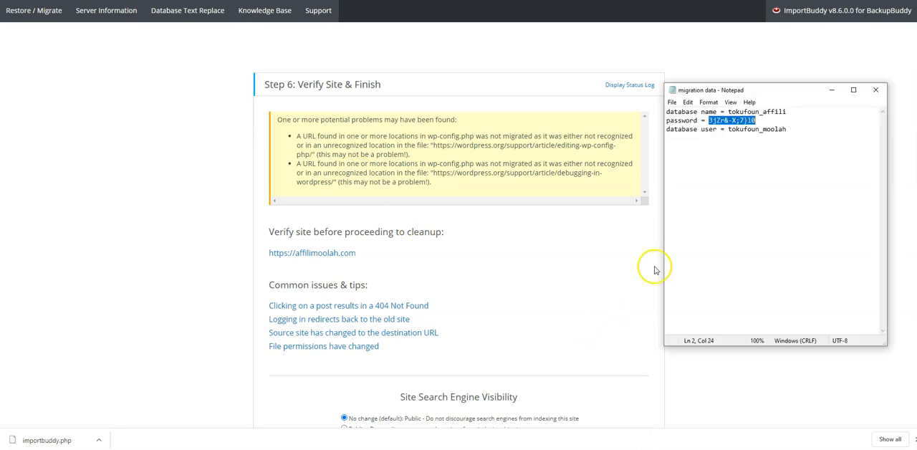
{"action": "left_click", "coordinate": [818, 131]}
{"action": "key", "text": "Return"}
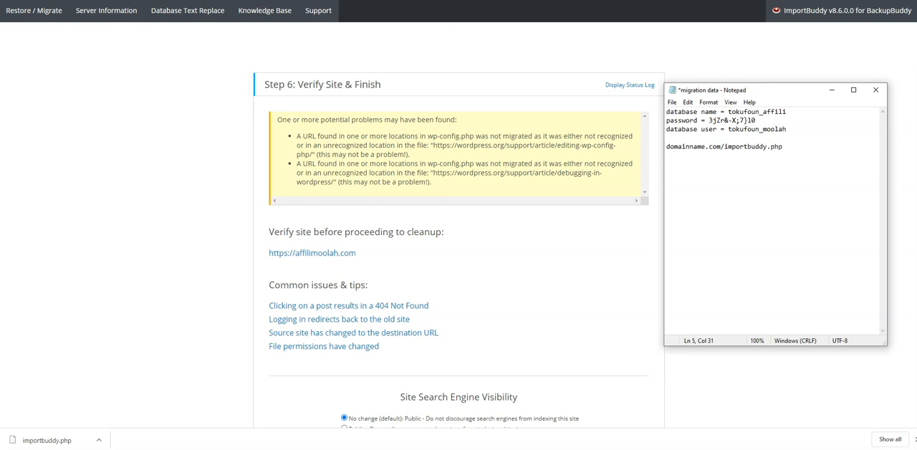
{"action": "left_click", "coordinate": [703, 146]}
{"action": "left_click_drag", "start_coordinate": [703, 147], "coordinate": [657, 146]}
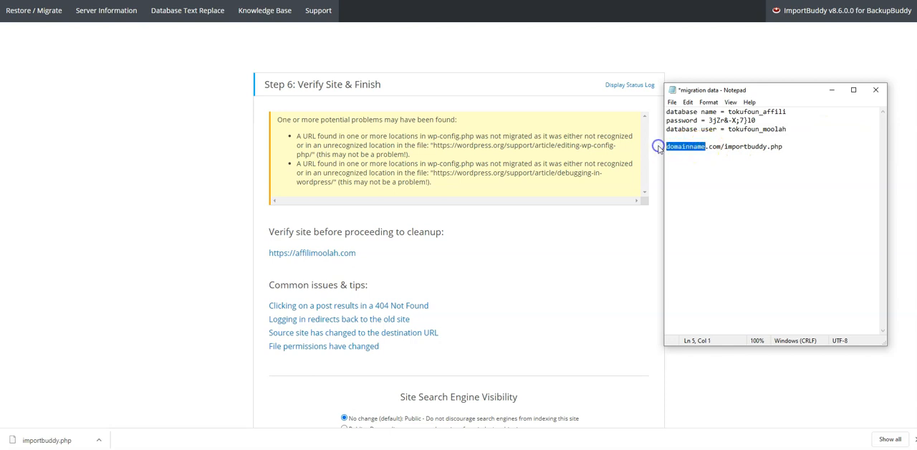
{"action": "left_click", "coordinate": [666, 150]}
{"action": "left_click_drag", "start_coordinate": [666, 150], "coordinate": [719, 147]}
{"action": "double_click", "coordinate": [727, 149]}
{"action": "left_click", "coordinate": [790, 149]}
Return to ImportBuddy's search engine visibility and cleanup options and check the restored AffiliMoolah.com site once more
{"action": "left_click", "coordinate": [215, 103]}
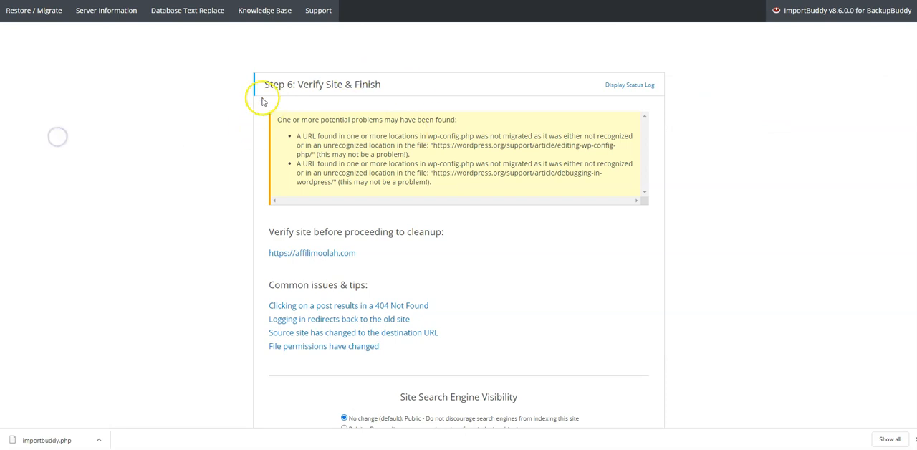
{"action": "scroll", "coordinate": [566, 227], "scroll_direction": "down", "scroll_amount": 2}
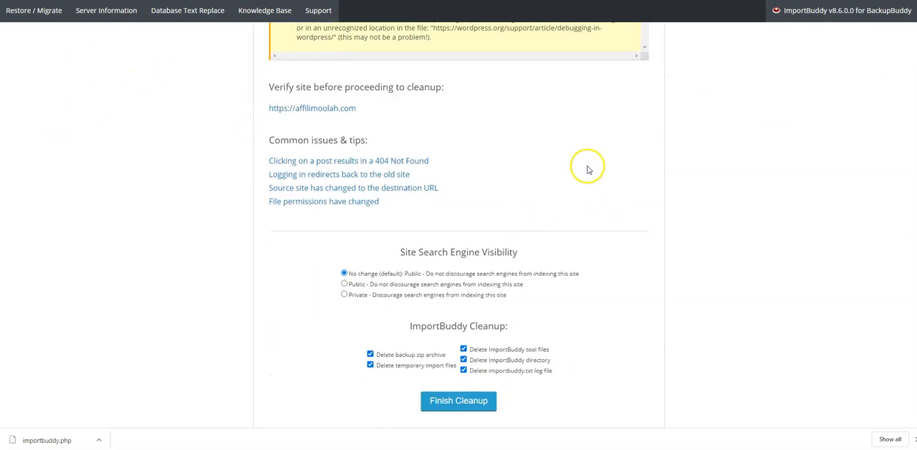
{"action": "scroll", "coordinate": [565, 212], "scroll_direction": "down", "scroll_amount": 1}
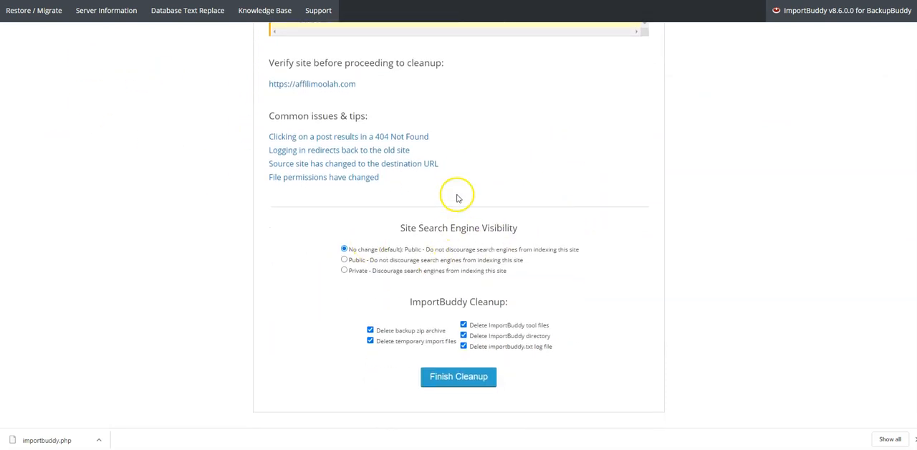
{"action": "left_click", "coordinate": [667, 1]}
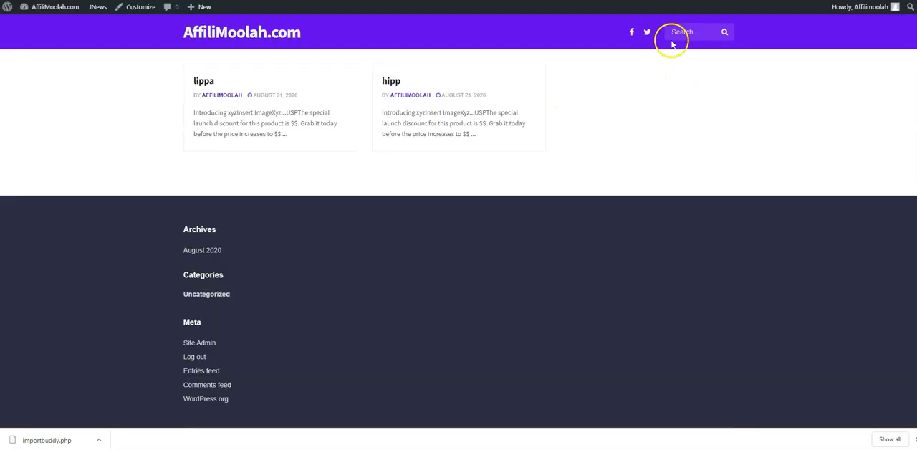
{"action": "left_click", "coordinate": [548, 0]}
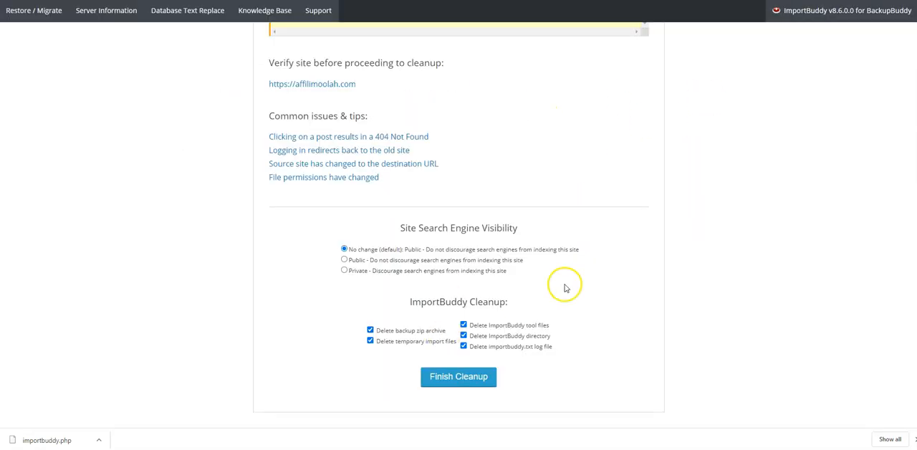
Finish the ImportBuddy cleanup with search engine visibility unchanged, deleting the backup zip, temporary import files, ImportBuddy tool files, directory and importbuddy.txt log
{"action": "left_click", "coordinate": [460, 377]}
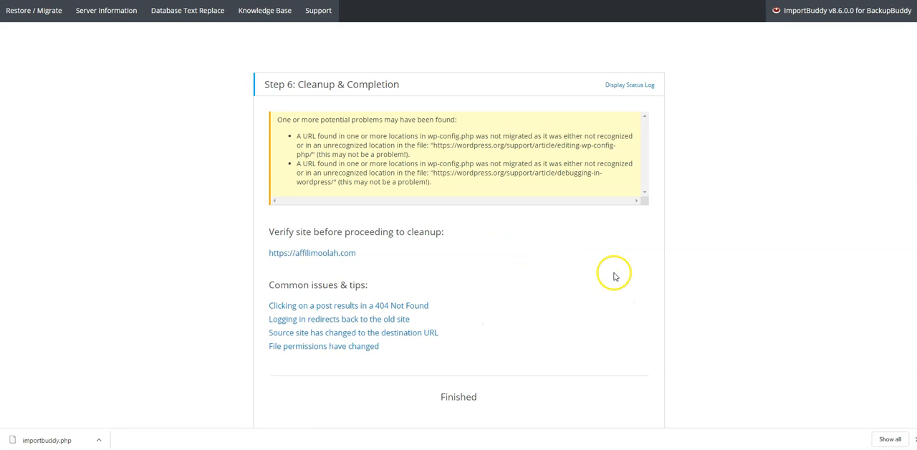
{"action": "scroll", "coordinate": [567, 296], "scroll_direction": "down", "scroll_amount": 1}
{"action": "double_click", "coordinate": [466, 374]}
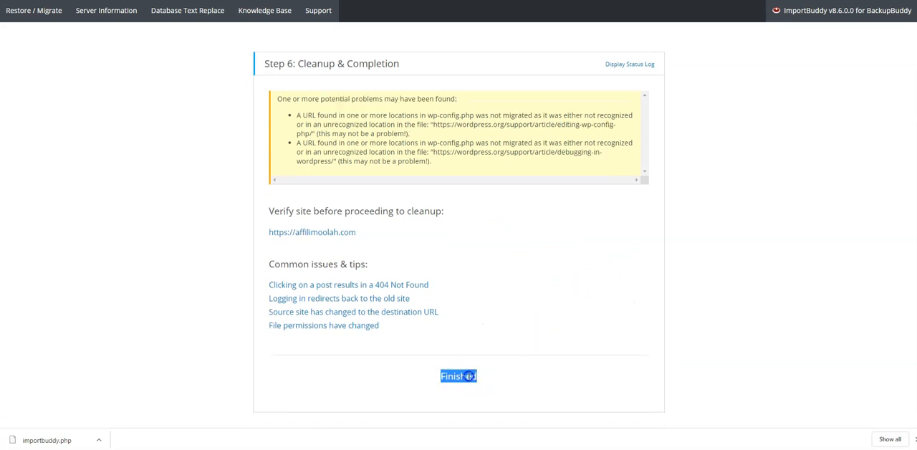
{"action": "left_click", "coordinate": [567, 318]}
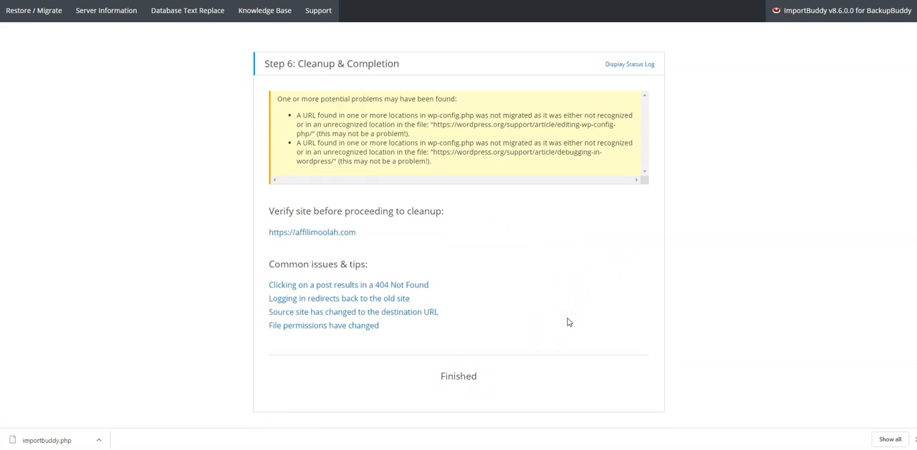
{"action": "left_click", "coordinate": [571, 341]}
{"action": "left_click", "coordinate": [580, 346]}
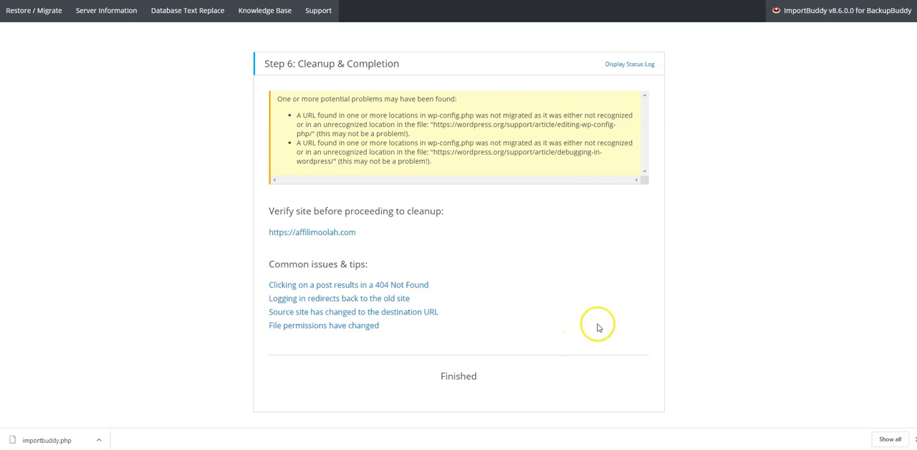